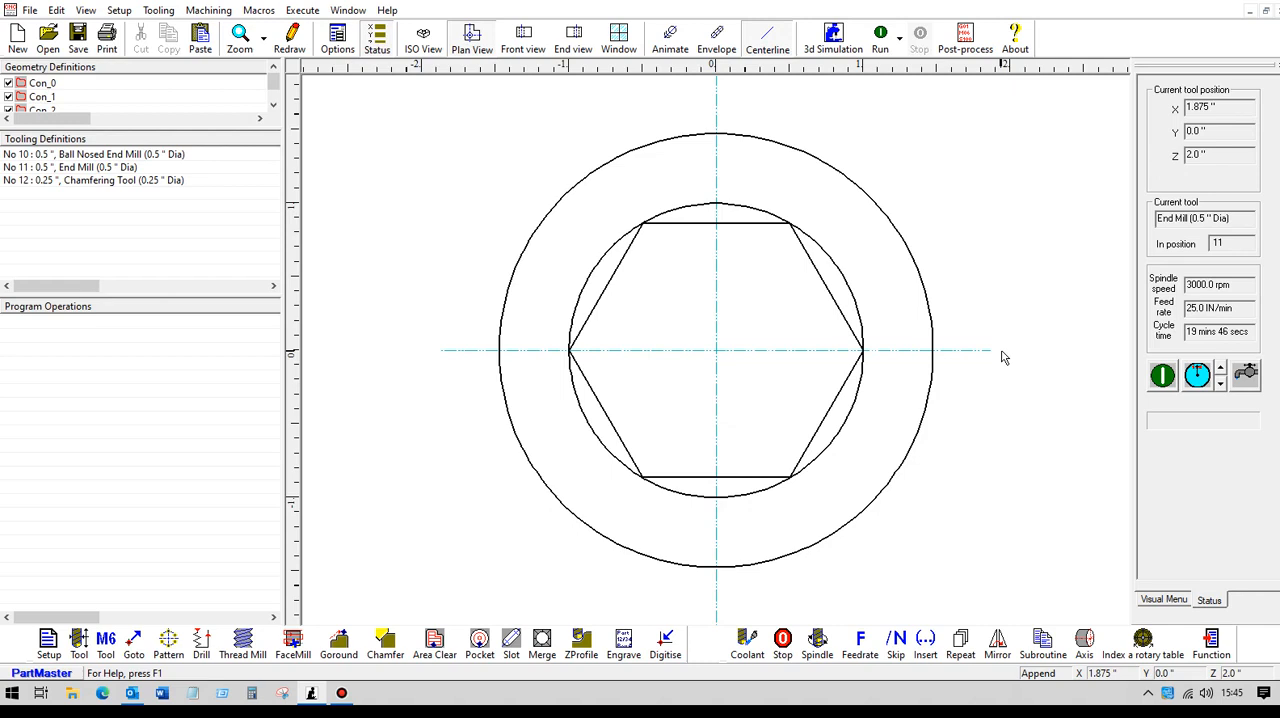
Step: Add a tool change to Tool 11, the 0.5" End Mill, to the program operations
left_click(106, 645)
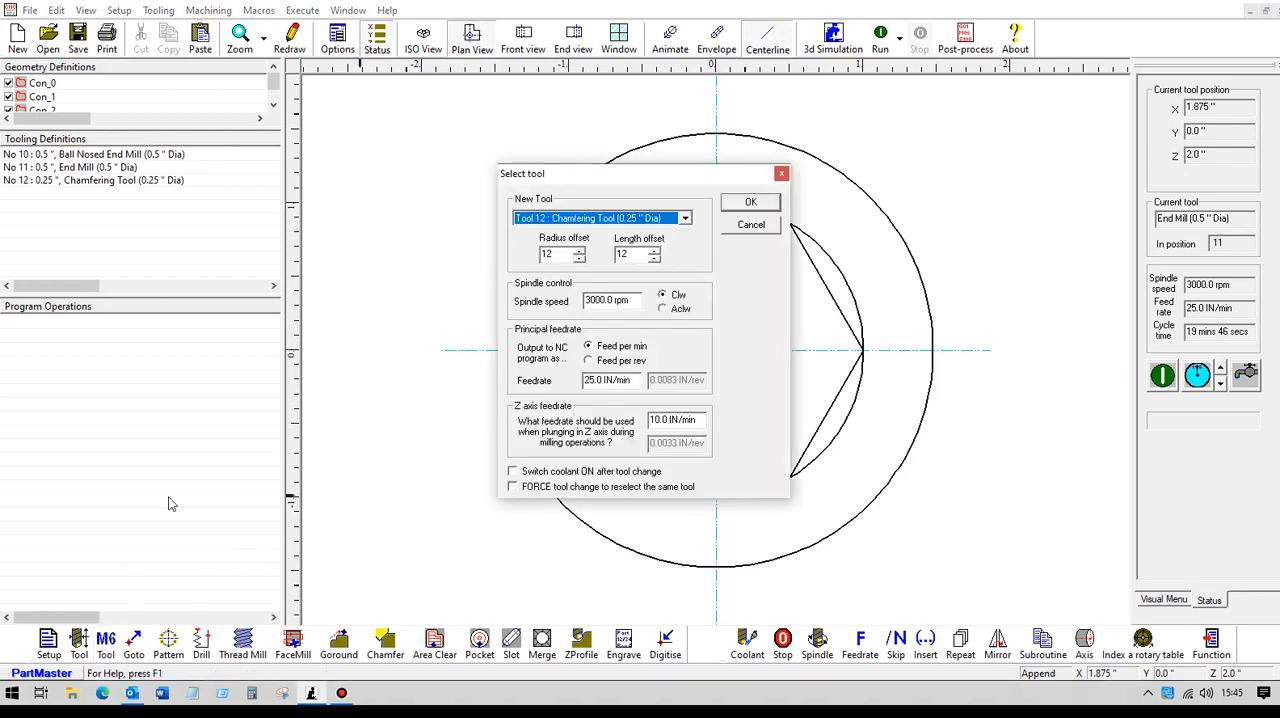
left_click(684, 218)
left_click(575, 243)
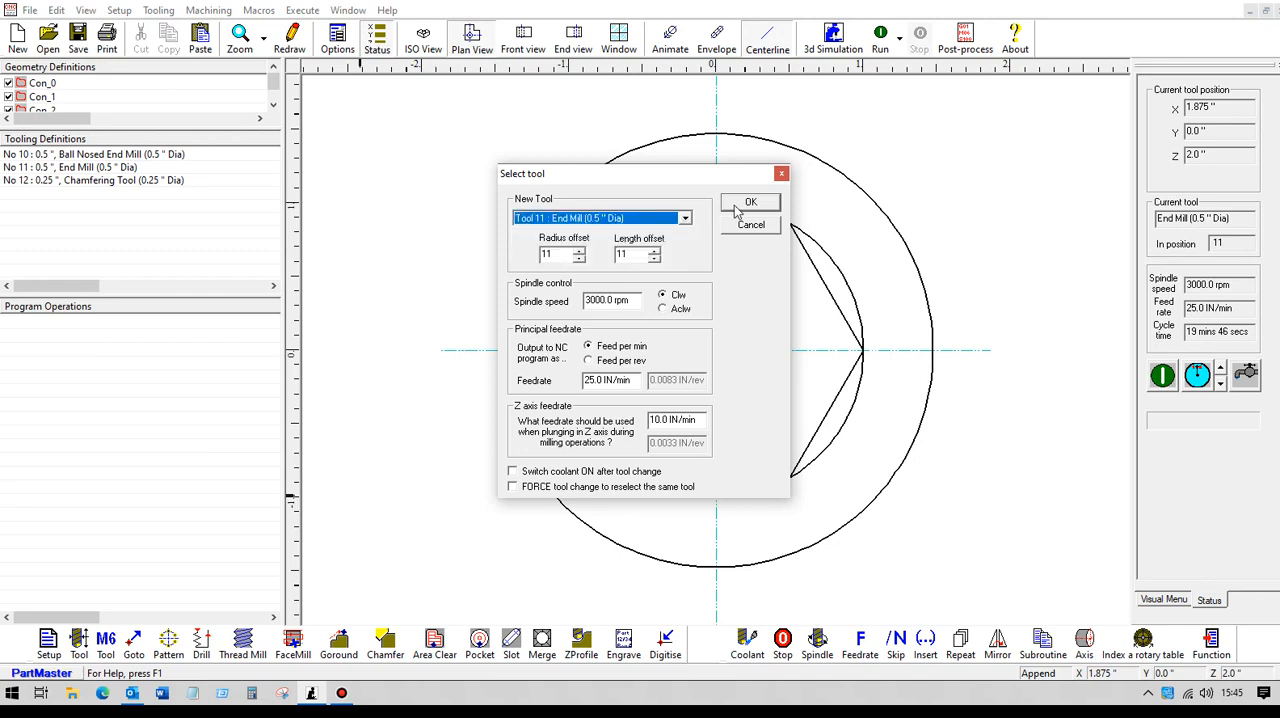
left_click(749, 203)
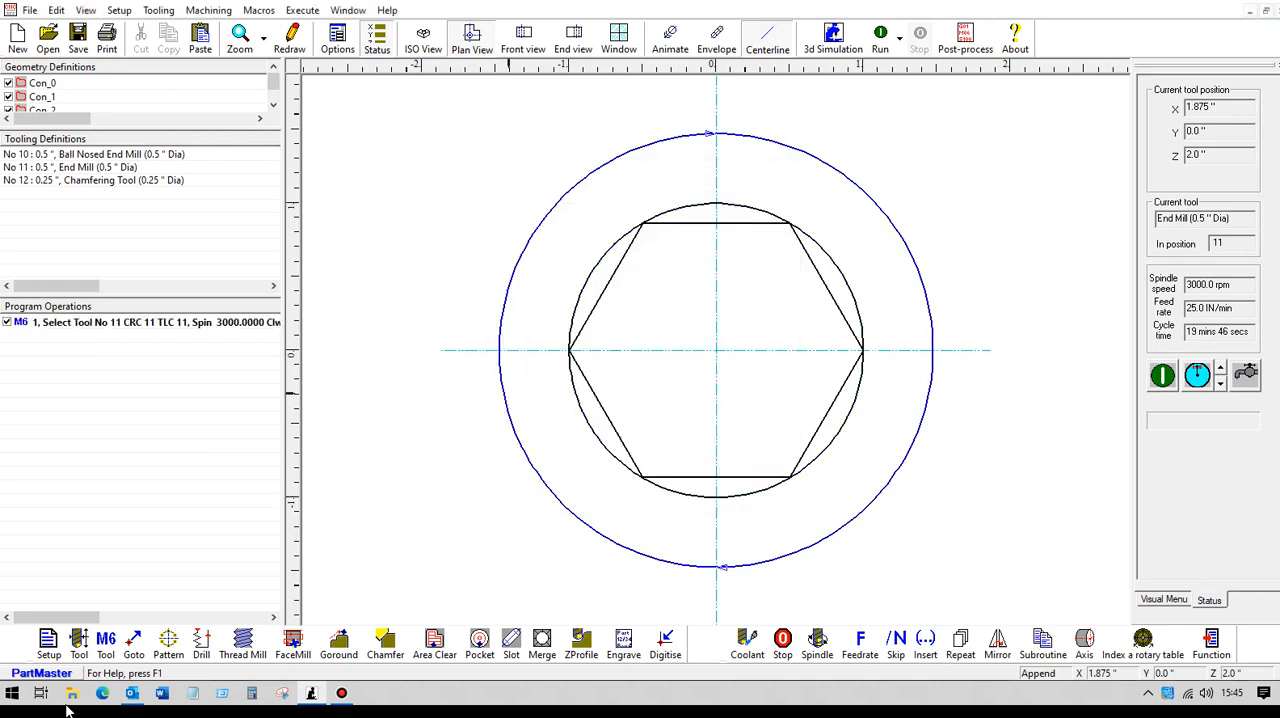
Step: Start a Goround operation on circle Con_1 with work surface 1.75", contour depth 1.25" and XY finish allowance 1"
left_click(338, 645)
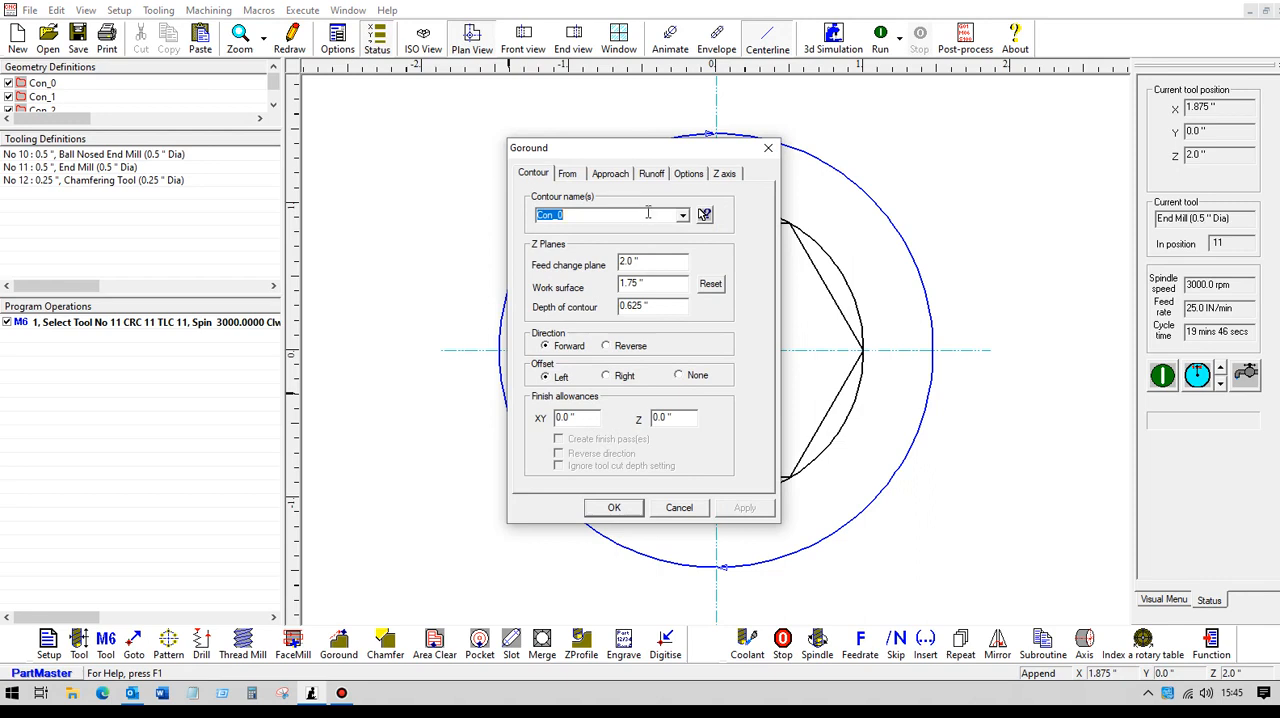
left_click(705, 217)
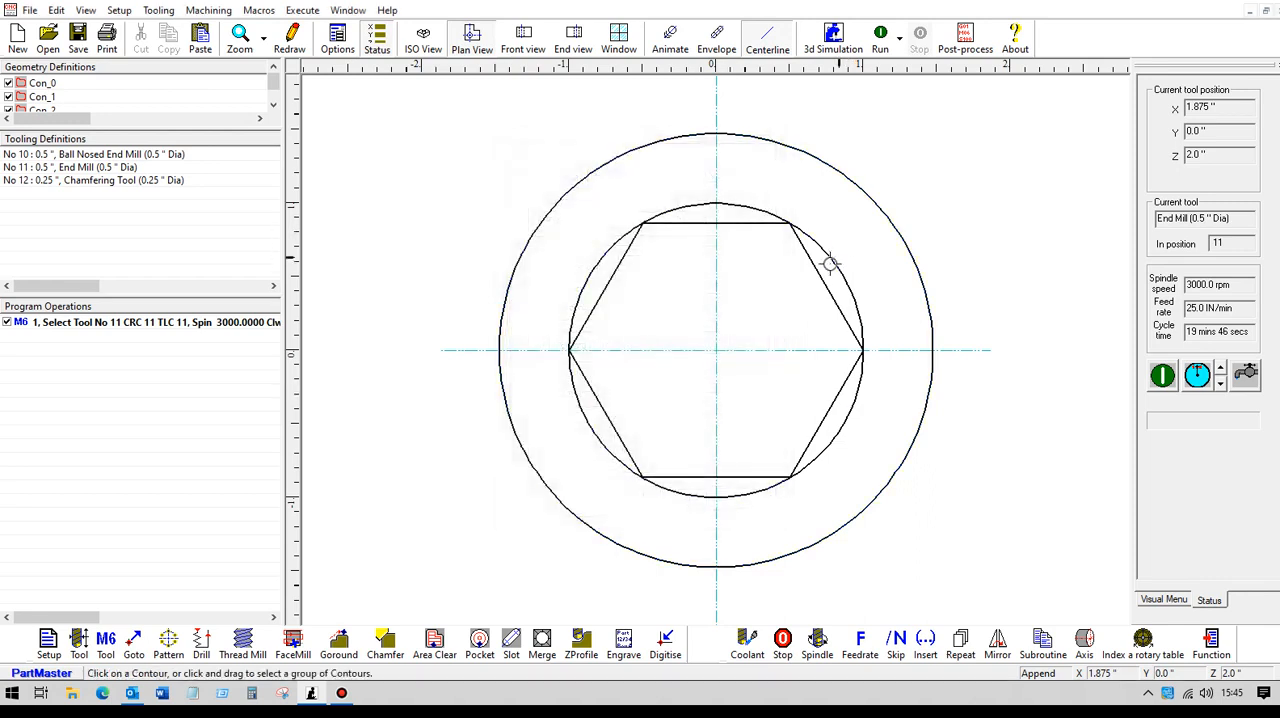
left_click(828, 260)
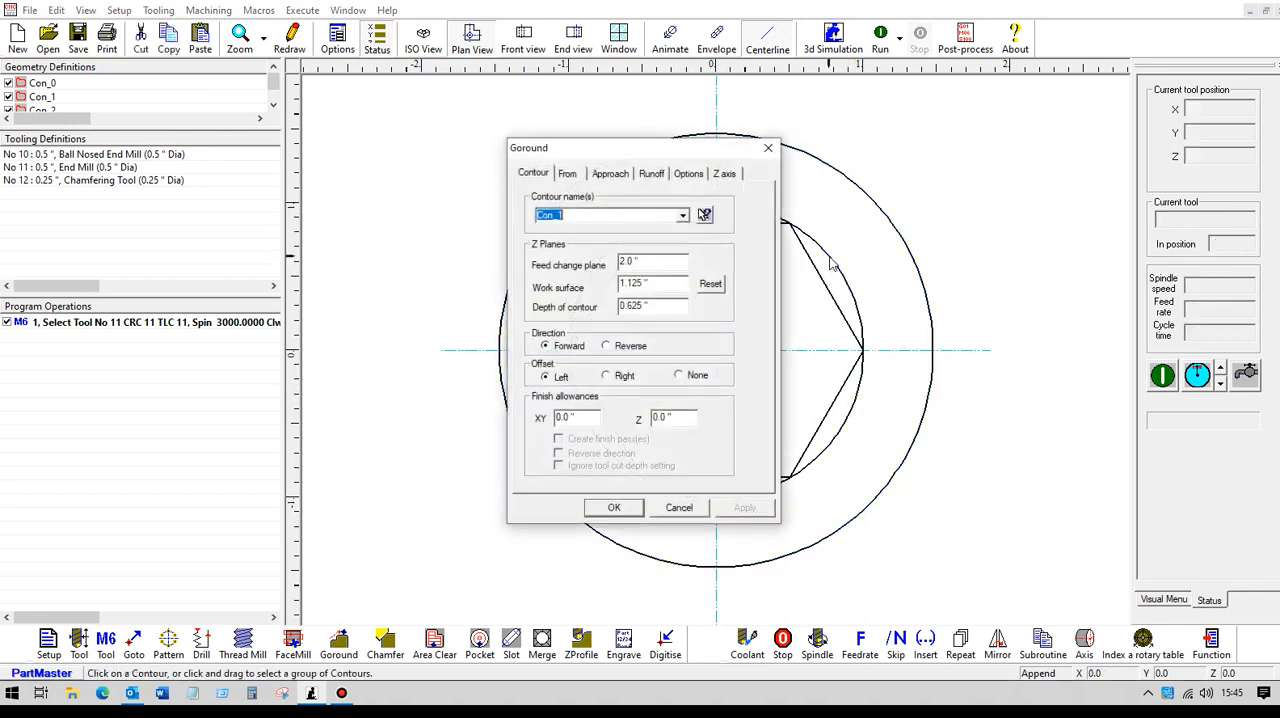
double_click(662, 285)
type("1.75")
key("Tab")
type("1.25")
key("Tab")
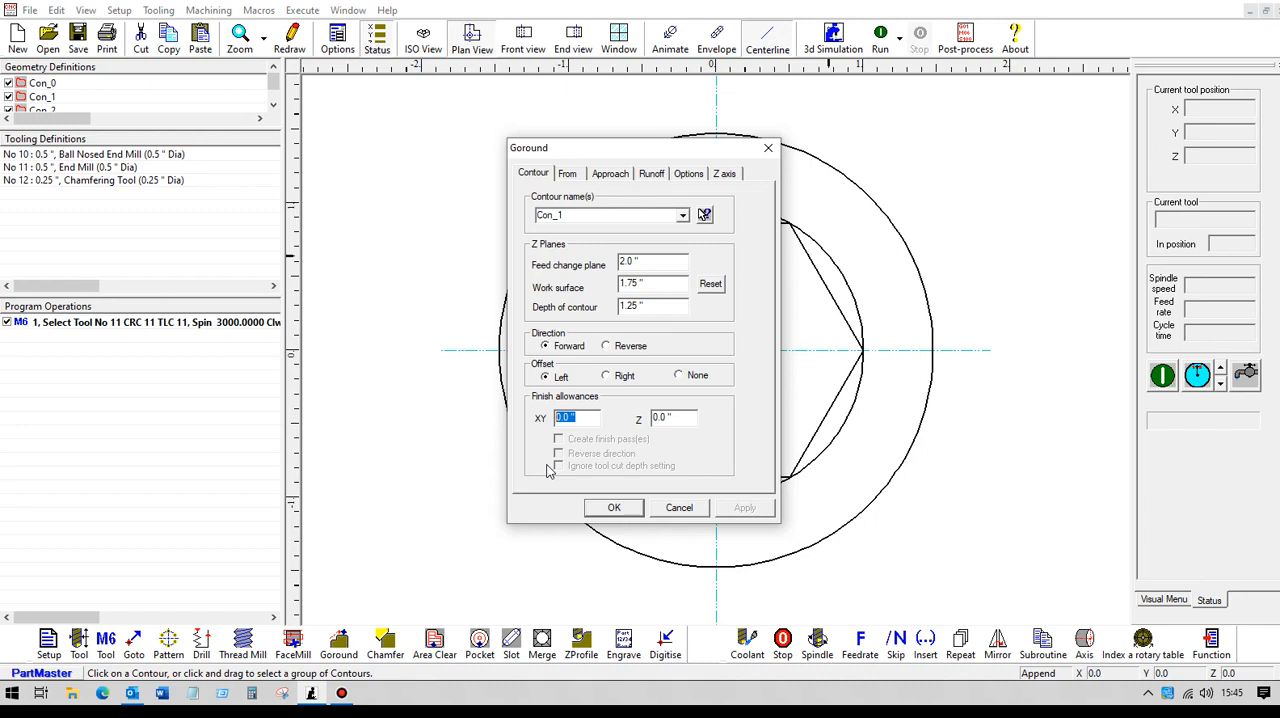
type("1")
Step: Set the Goround operation's arc approach distance and arc runoff distance to 0.25" each
left_click(608, 175)
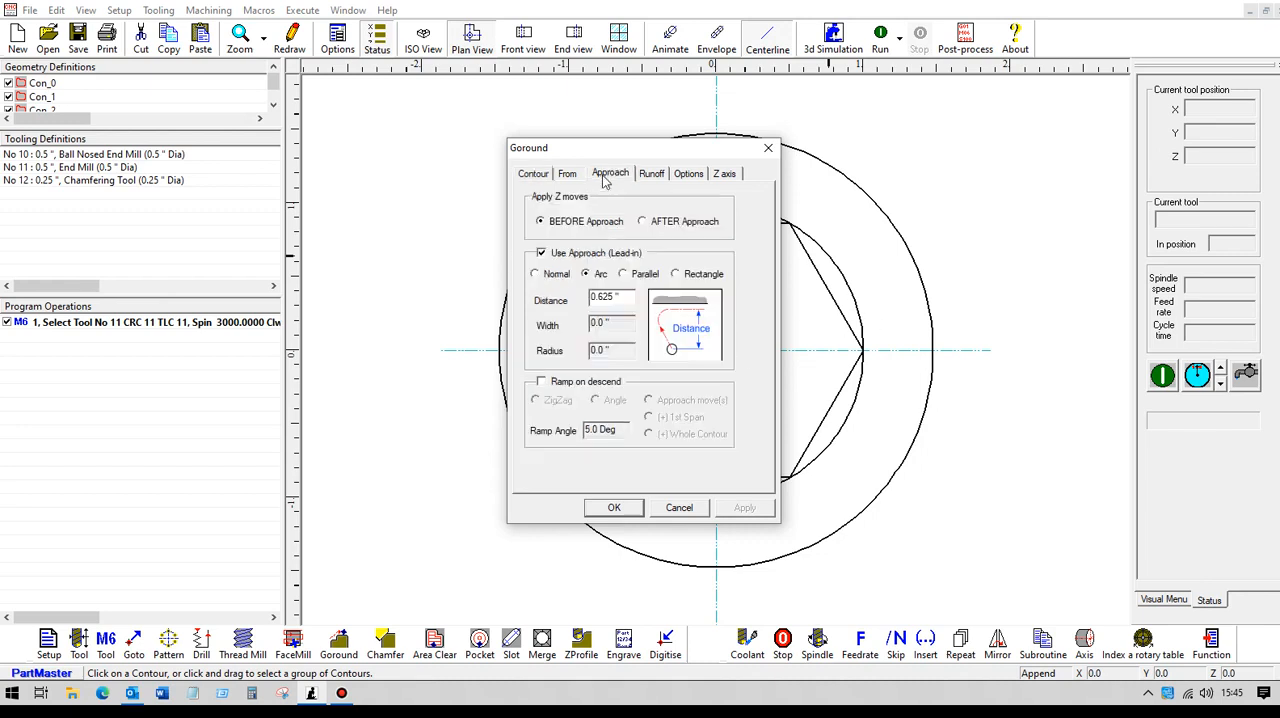
double_click(622, 297)
key("BackSpace")
type(".25")
left_click(650, 174)
double_click(628, 296)
key("BackSpace")
type(".25")
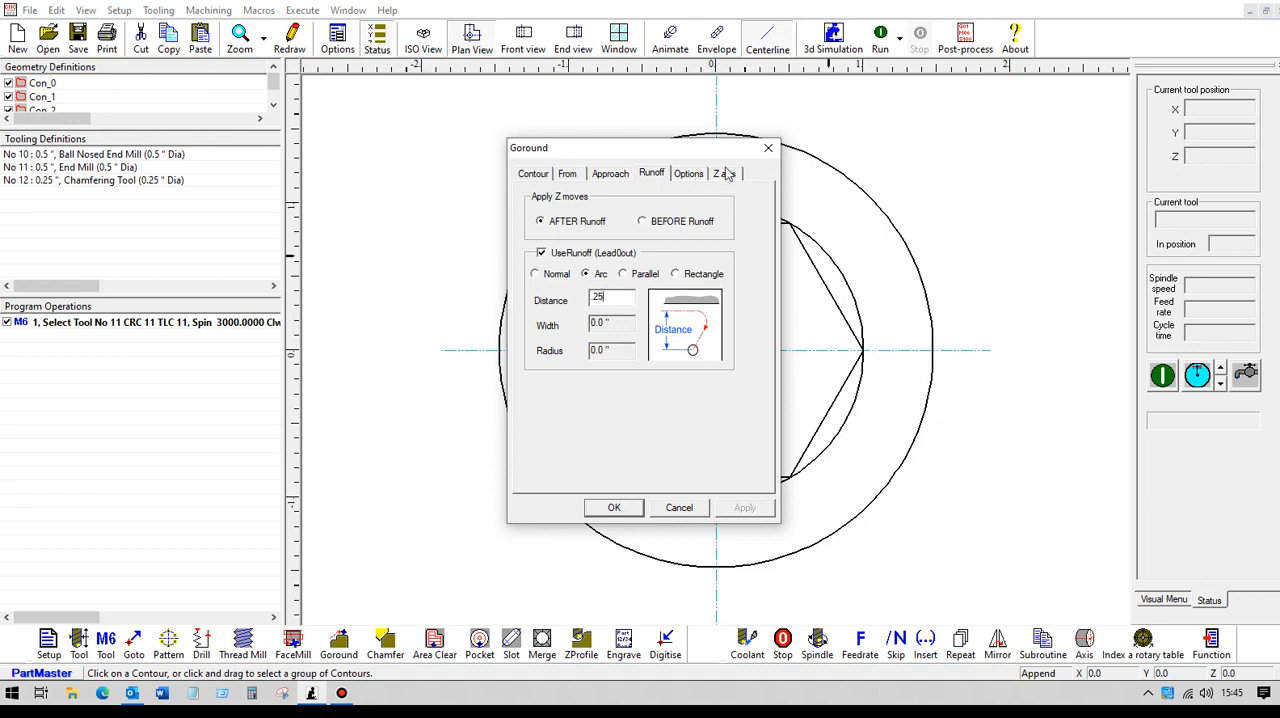
Step: Override the Goround operation's cut depth with 0.1" and create the operation
left_click(725, 175)
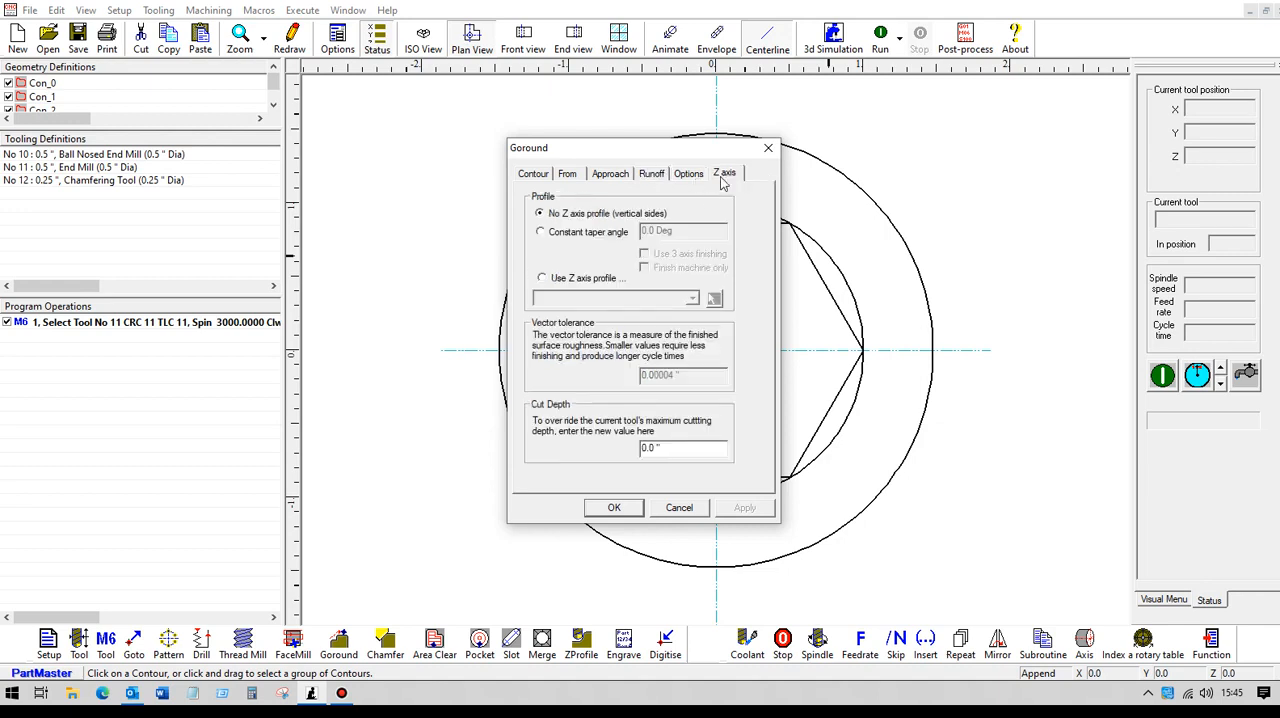
left_click_drag(673, 448, 598, 459)
type(".1")
left_click(613, 508)
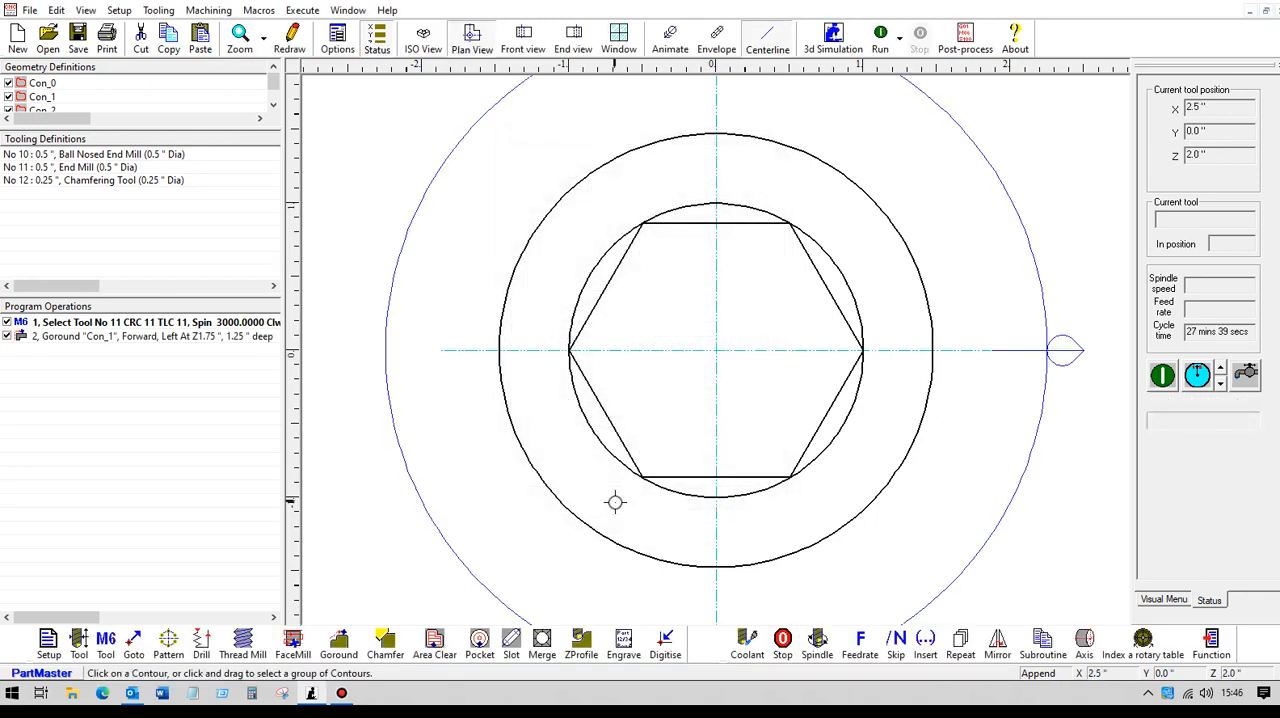
Step: Run the program in ISO view and in plan view to inspect the first Goround toolpath
left_click(423, 40)
left_click(879, 40)
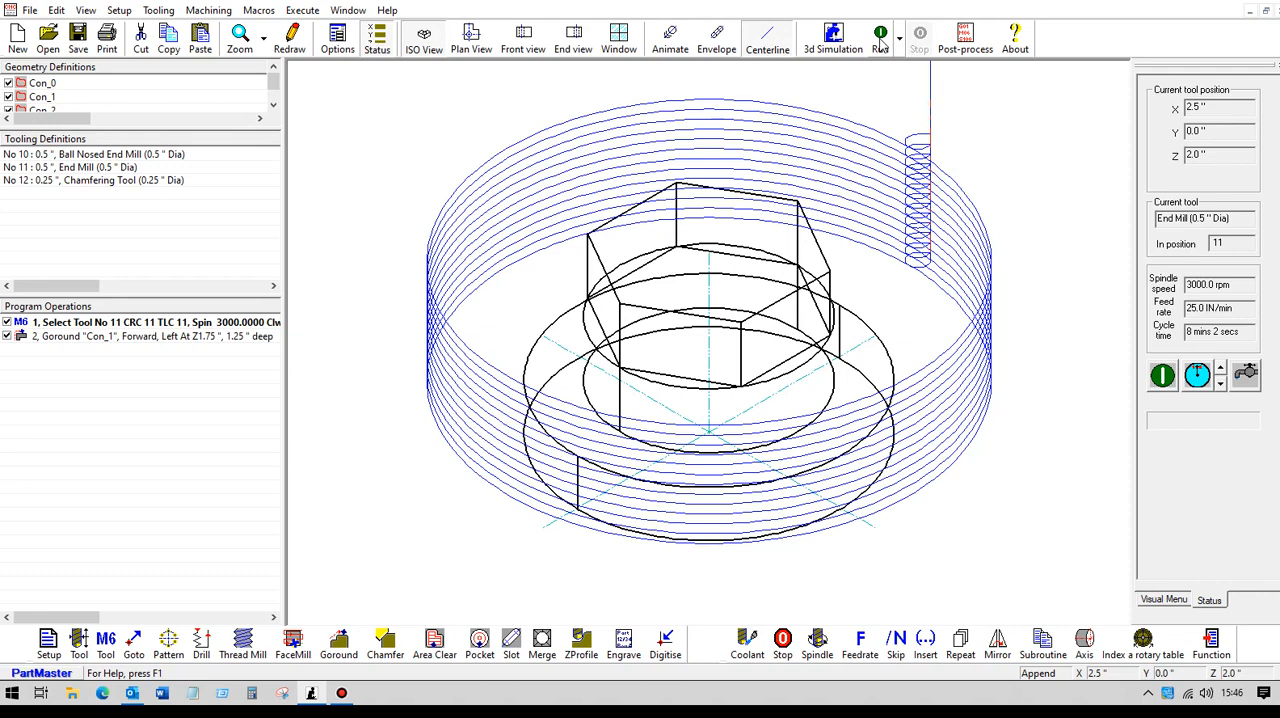
left_click(200, 340)
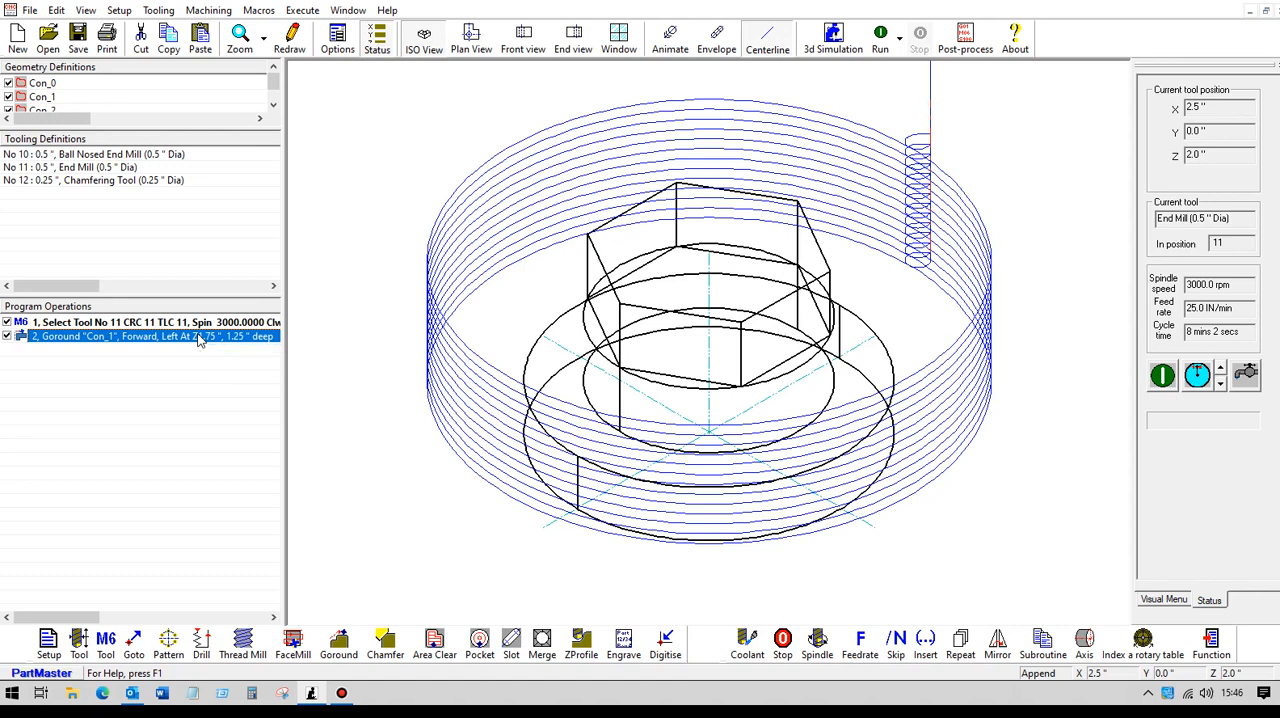
left_click(474, 42)
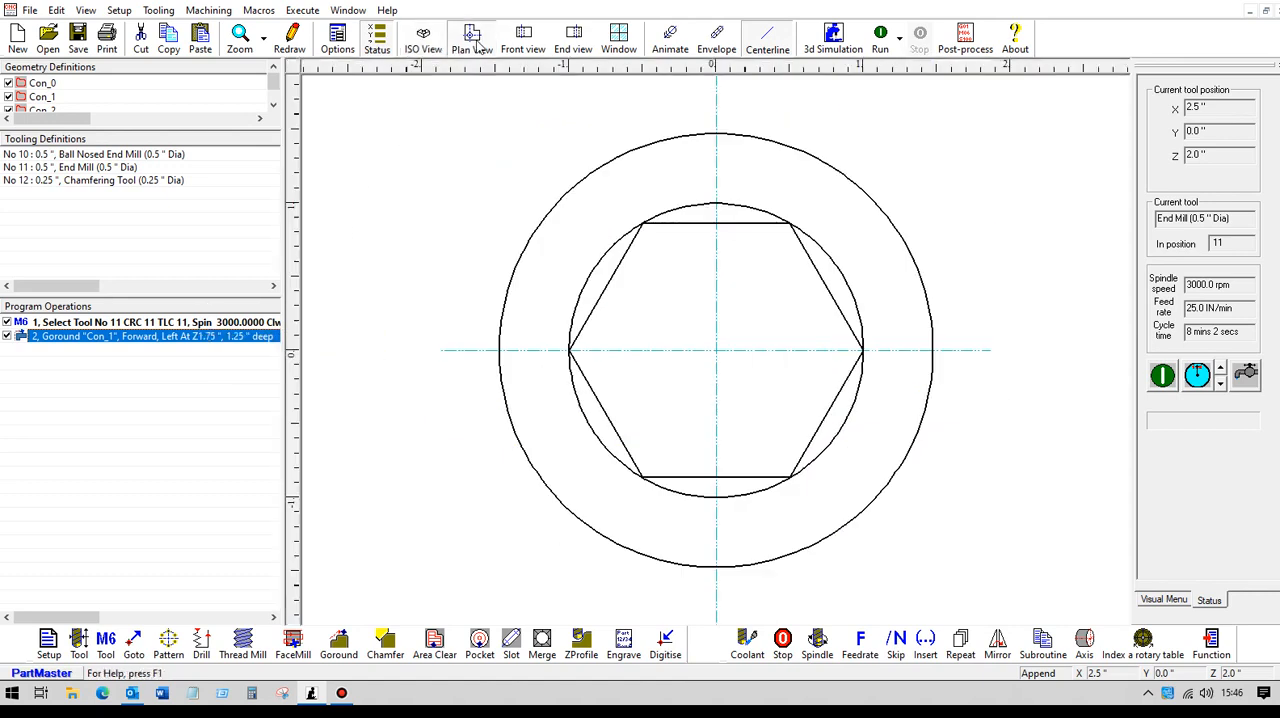
left_click(880, 44)
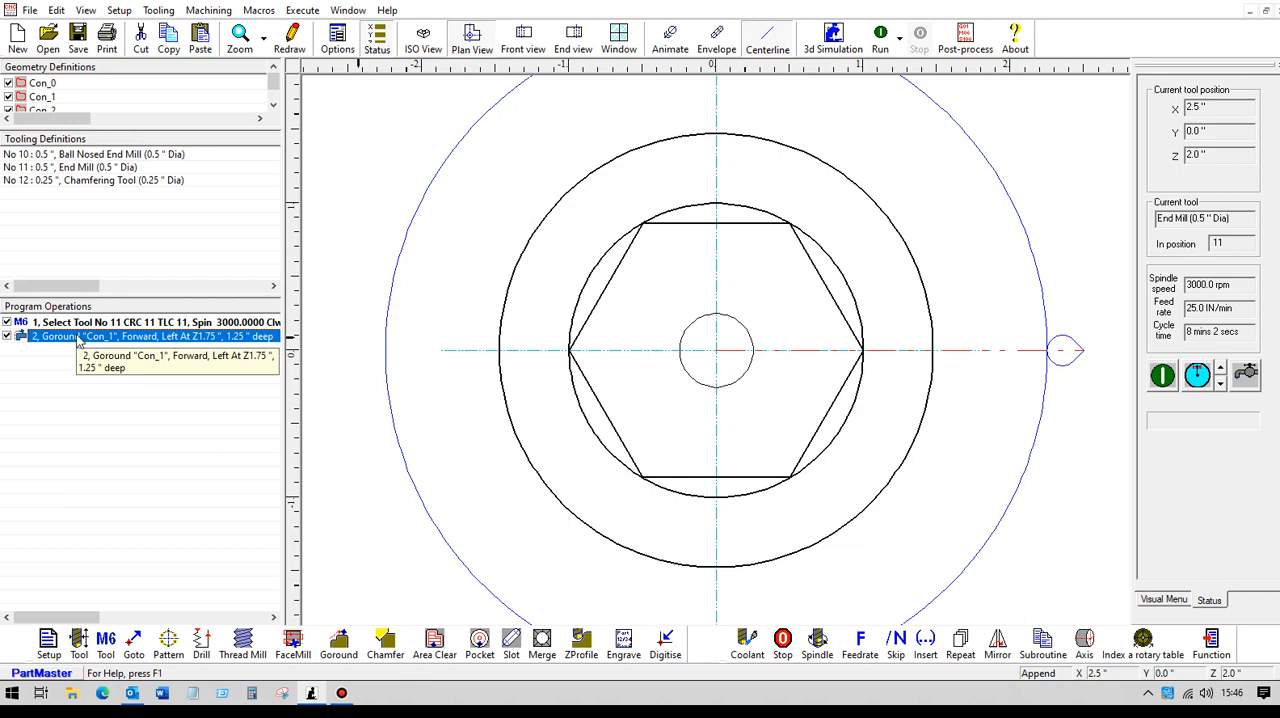
Step: Copy the Con_1 Goround operation and paste three duplicates below it in the program operations
right_click(78, 341)
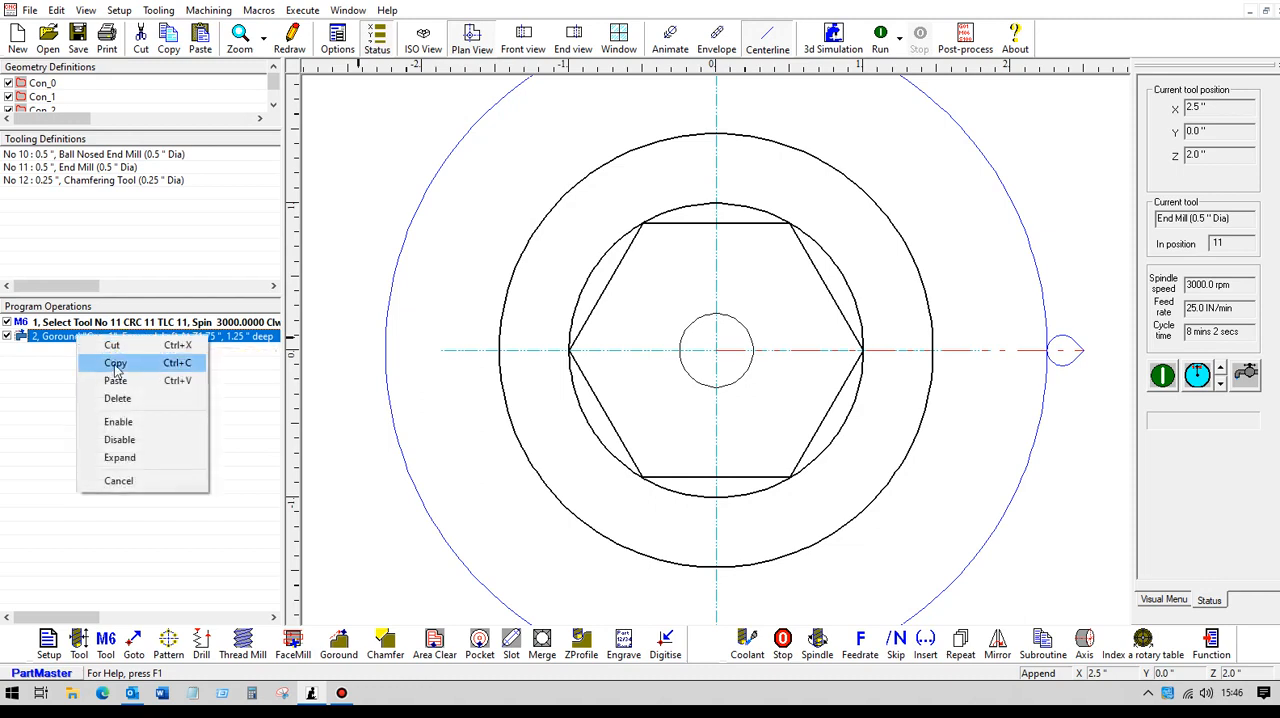
left_click(115, 364)
right_click(101, 359)
left_click(137, 408)
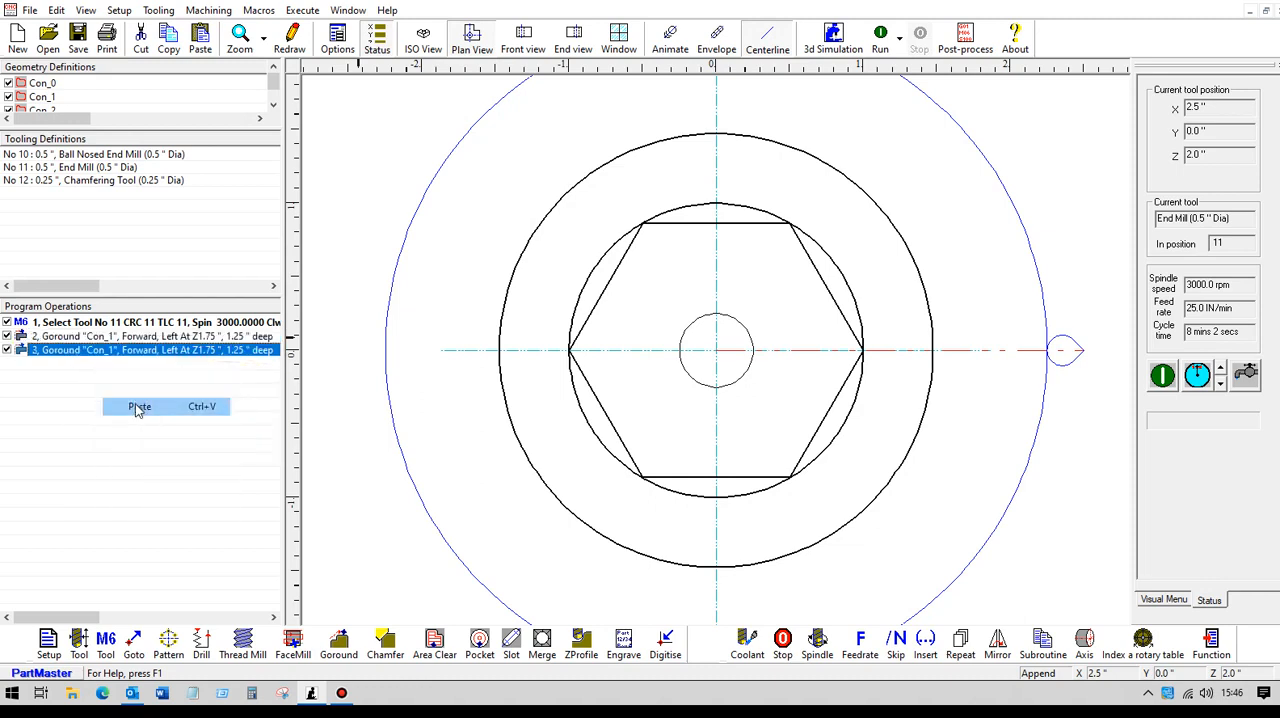
right_click(112, 392)
left_click(135, 434)
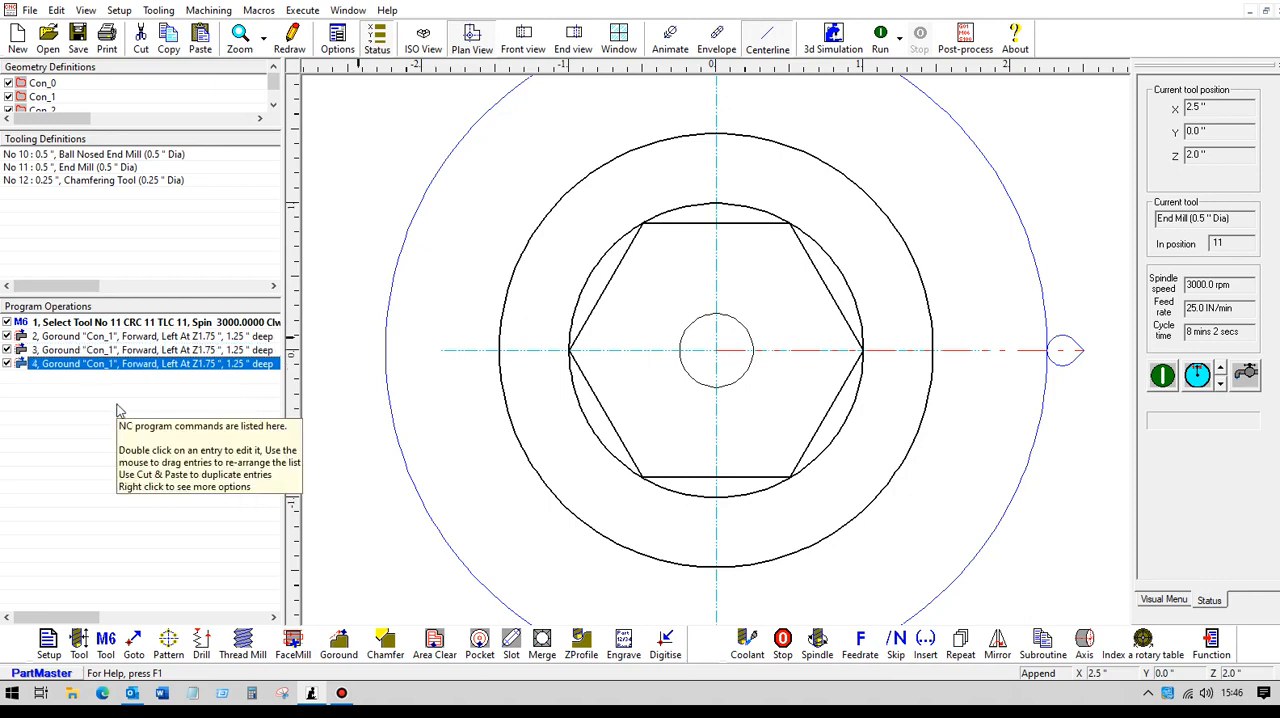
right_click(117, 408)
left_click(143, 451)
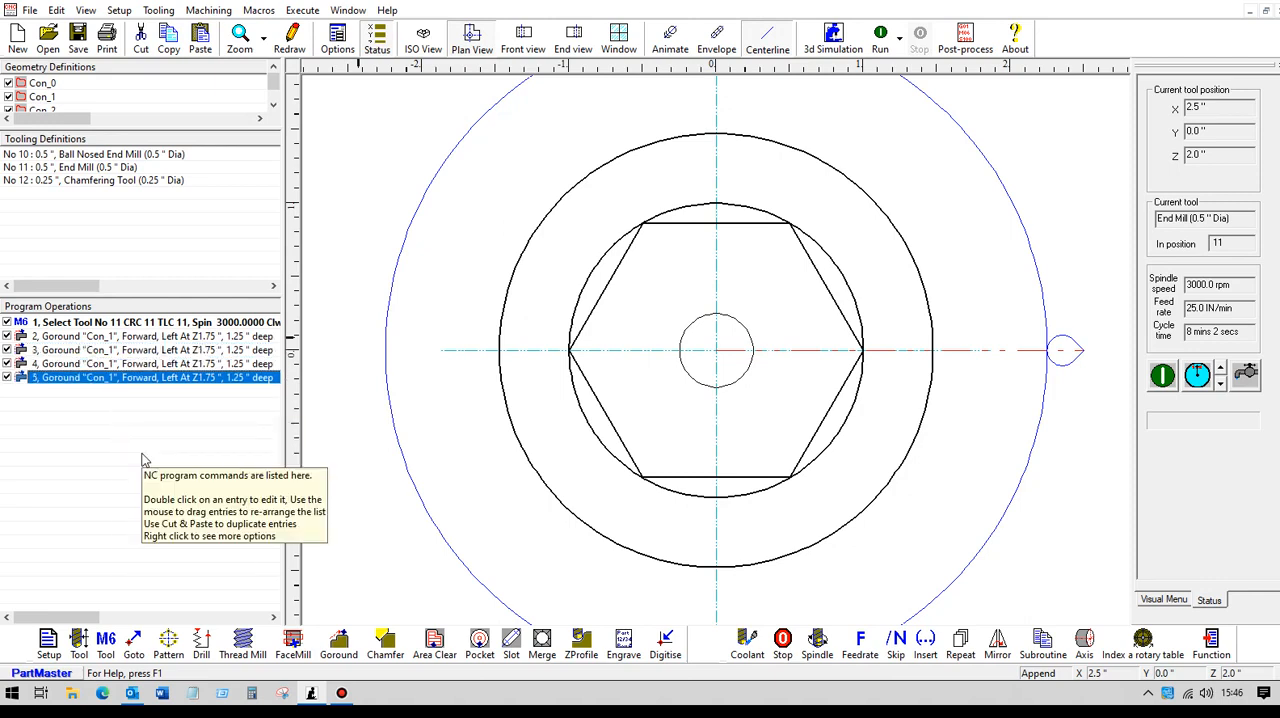
Step: Set the XY finish allowance of Goround operation 3 to 0.75"
left_click(137, 350)
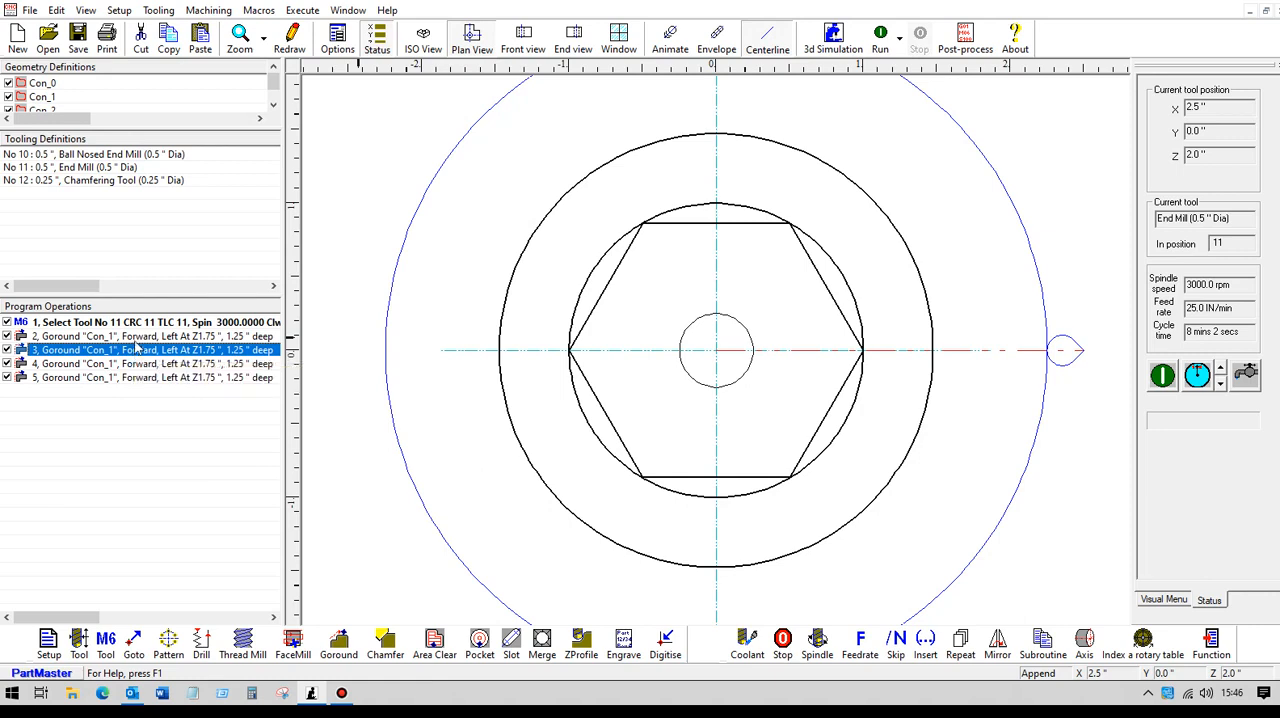
double_click(137, 350)
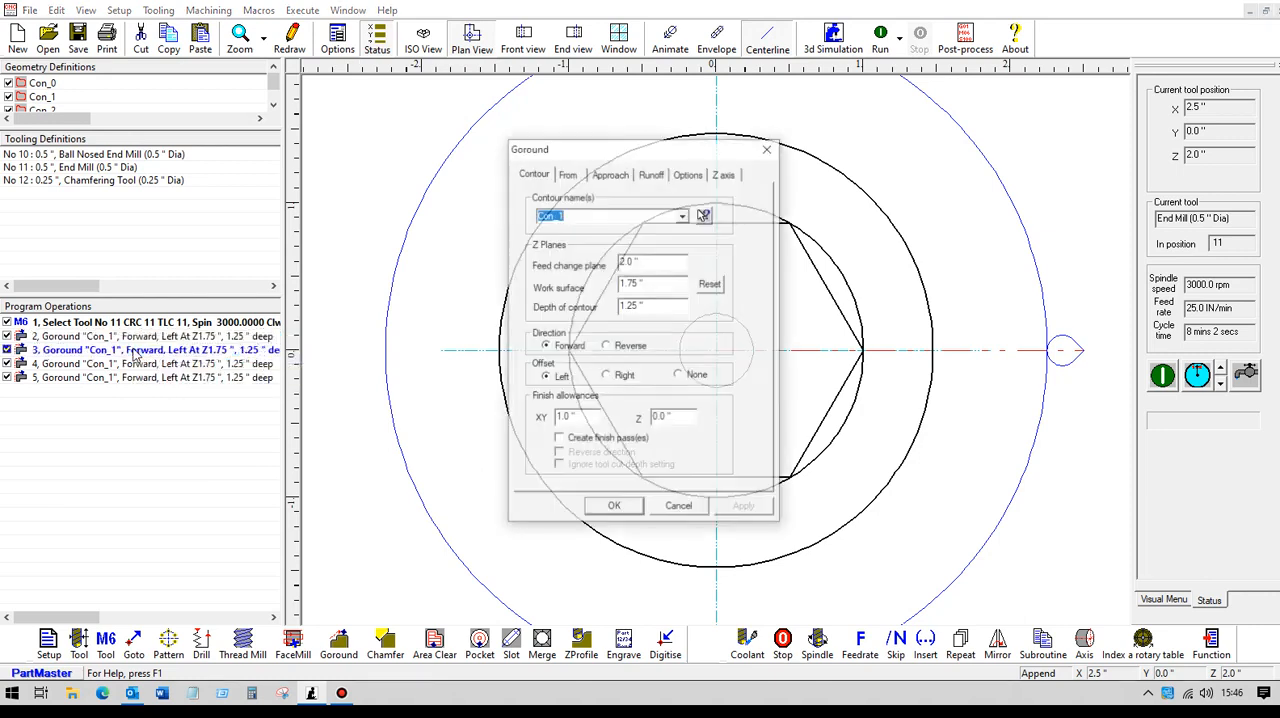
left_click(580, 418)
left_click_drag(580, 418, 536, 420)
type(".75")
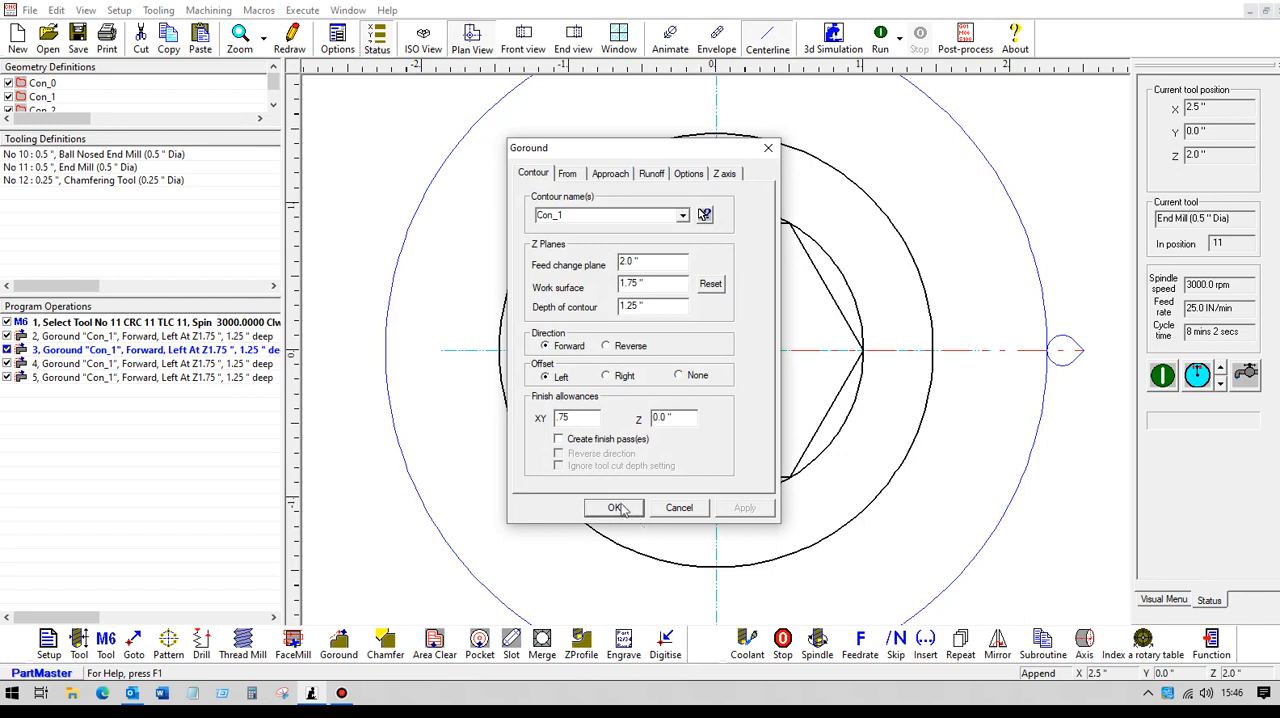
left_click(616, 508)
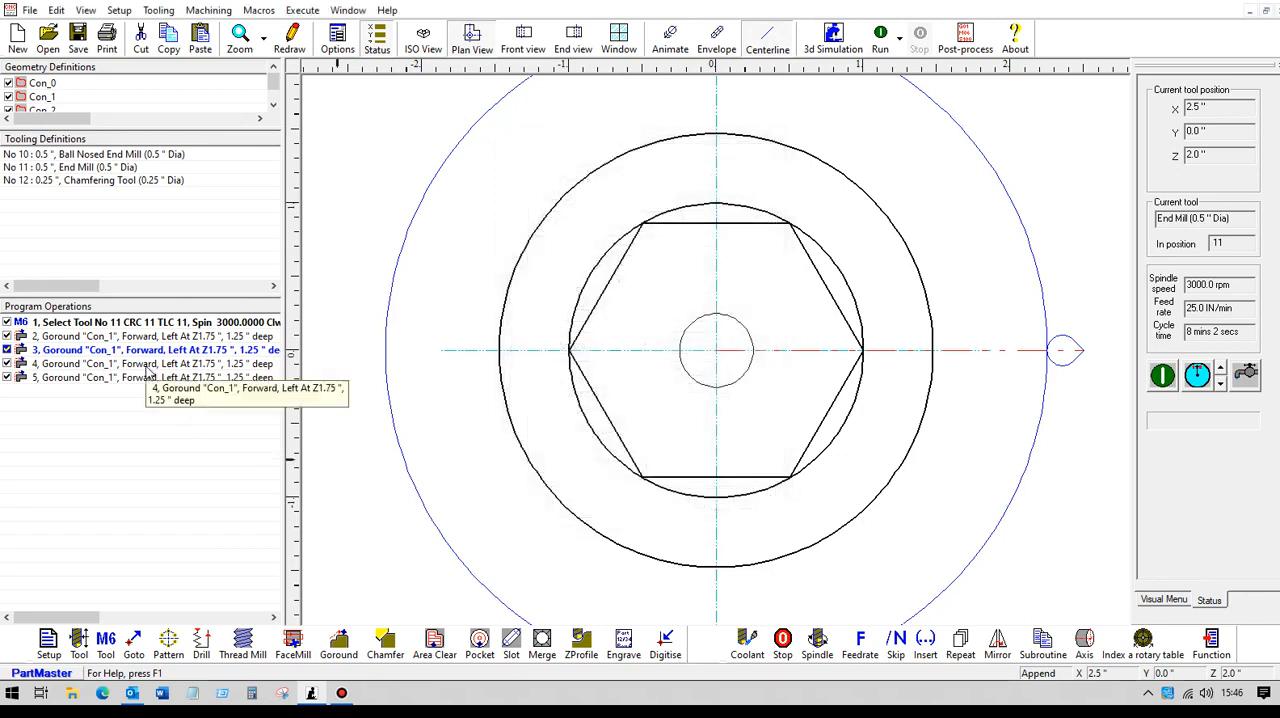
Step: Set the XY finish allowance of Goround operation 4 to 0.5"
double_click(146, 365)
left_click_drag(582, 420, 513, 421)
key("BackSpace")
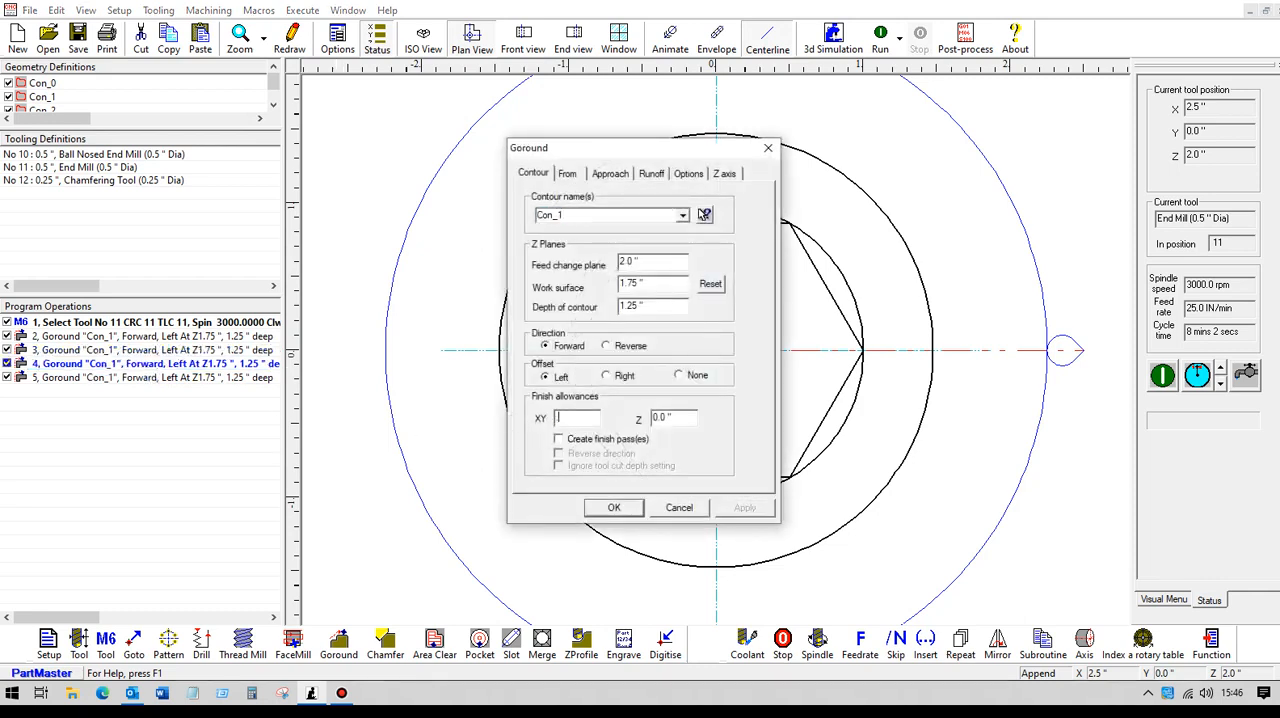
type(".5")
left_click(614, 508)
Step: Set the XY finish allowance of Goround operation 5 to 0.01"
left_click(157, 380)
double_click(156, 379)
left_click_drag(576, 419, 526, 420)
type(".01")
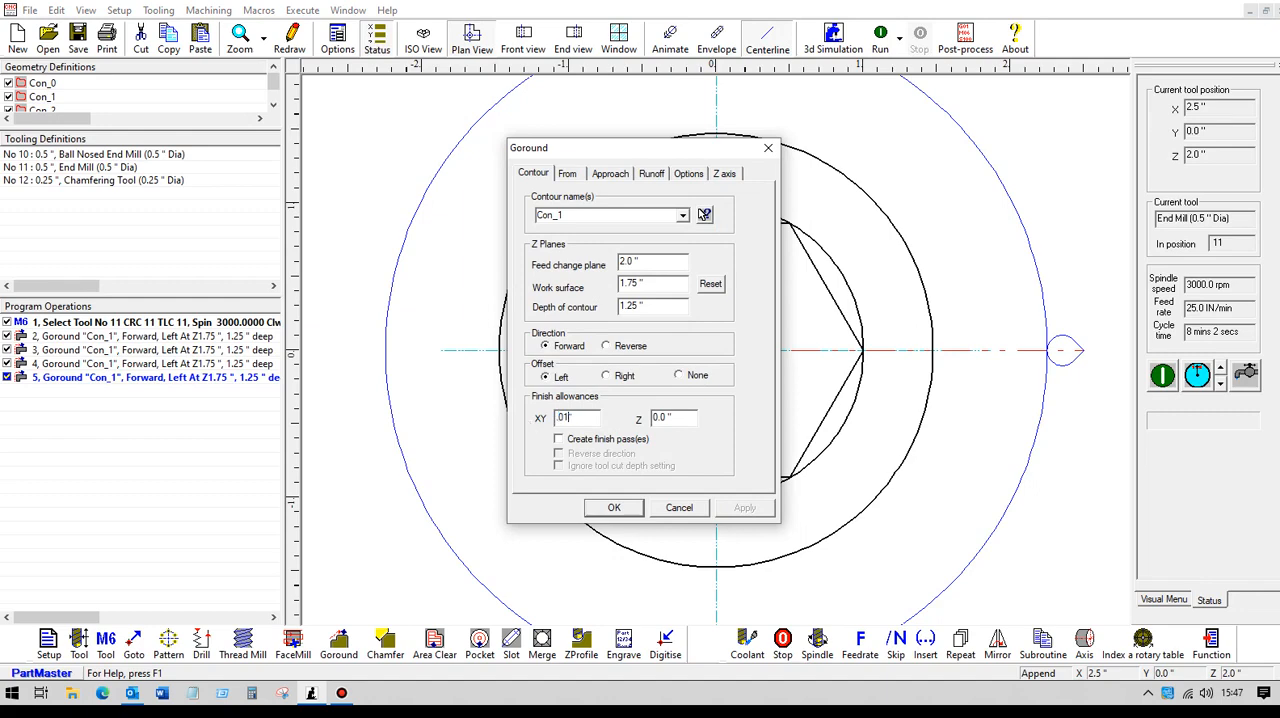
left_click(630, 508)
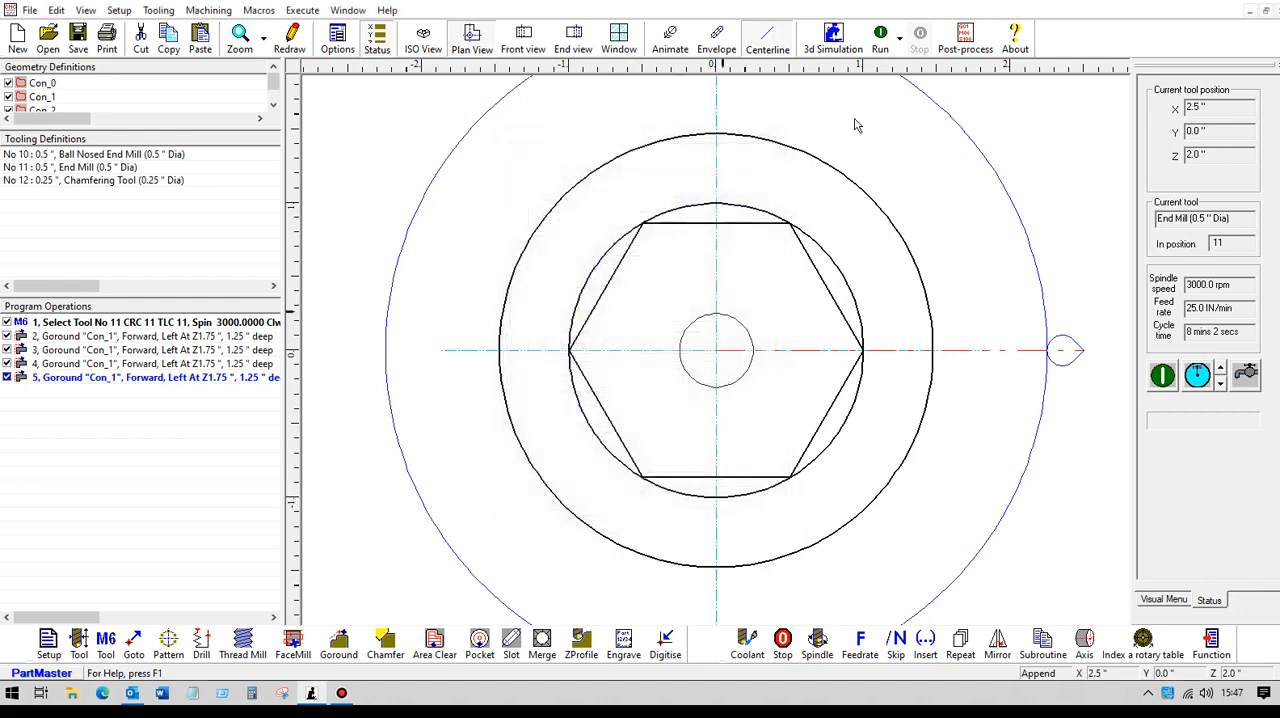
Step: Run the program in plan view and ISO view to inspect all four Goround toolpaths
left_click(885, 35)
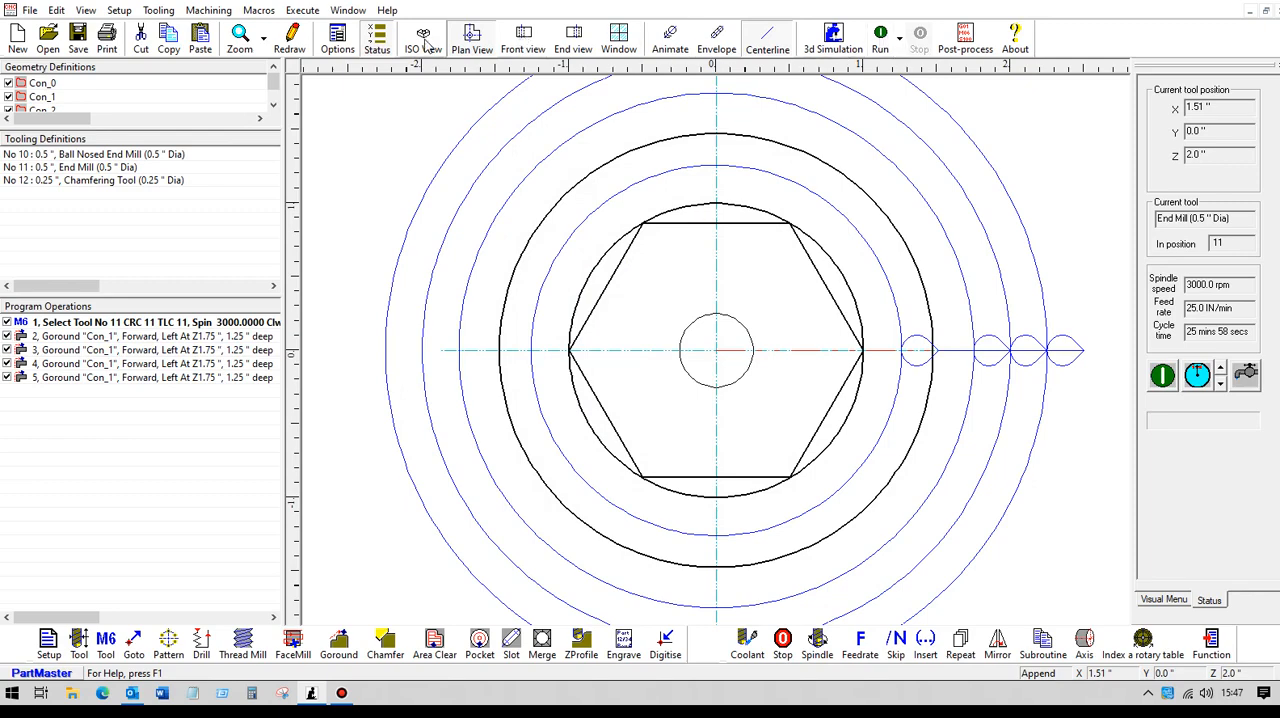
left_click(427, 42)
left_click(877, 45)
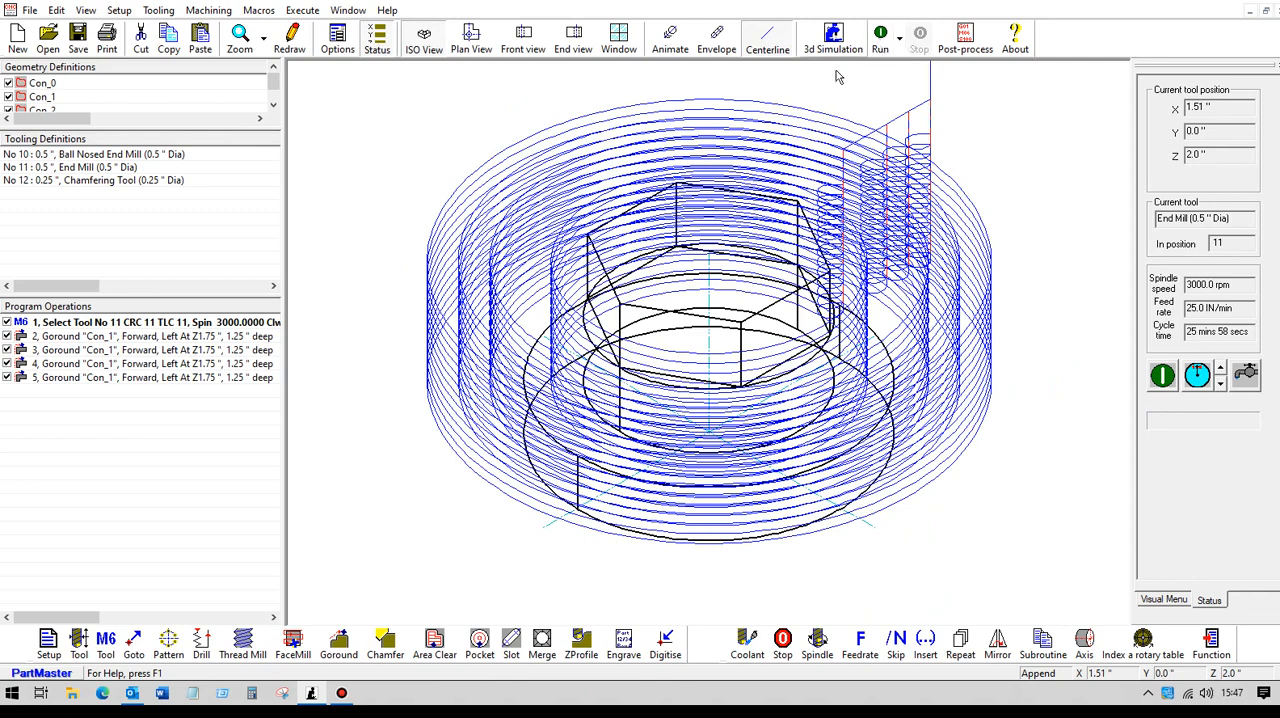
Step: Check the cut depth override in the Z axis settings of Goround operation 5
left_click(170, 378)
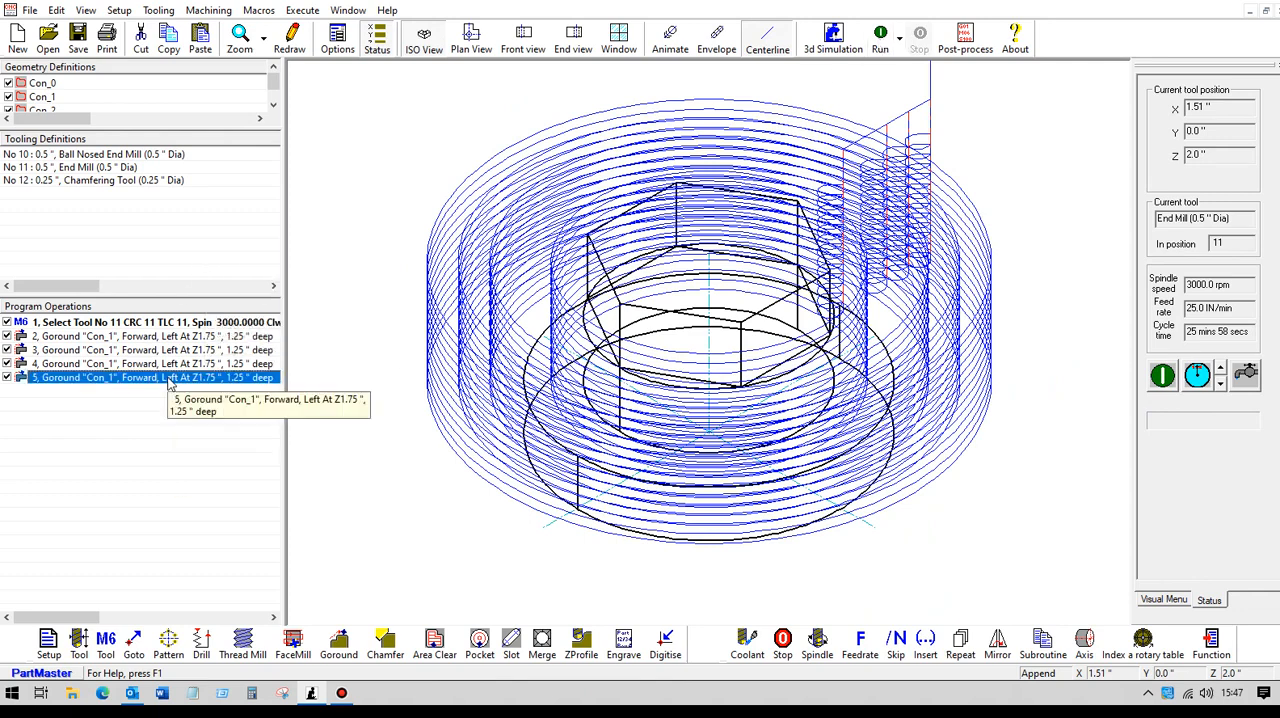
double_click(170, 378)
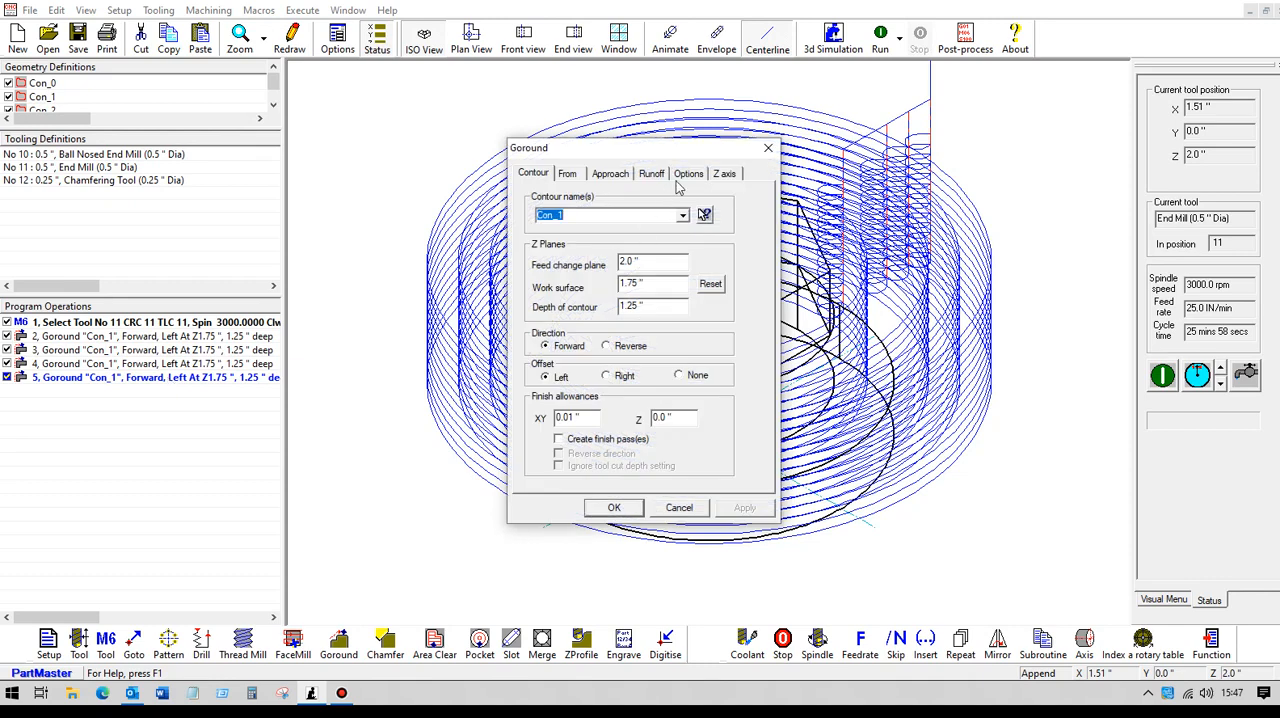
left_click(726, 174)
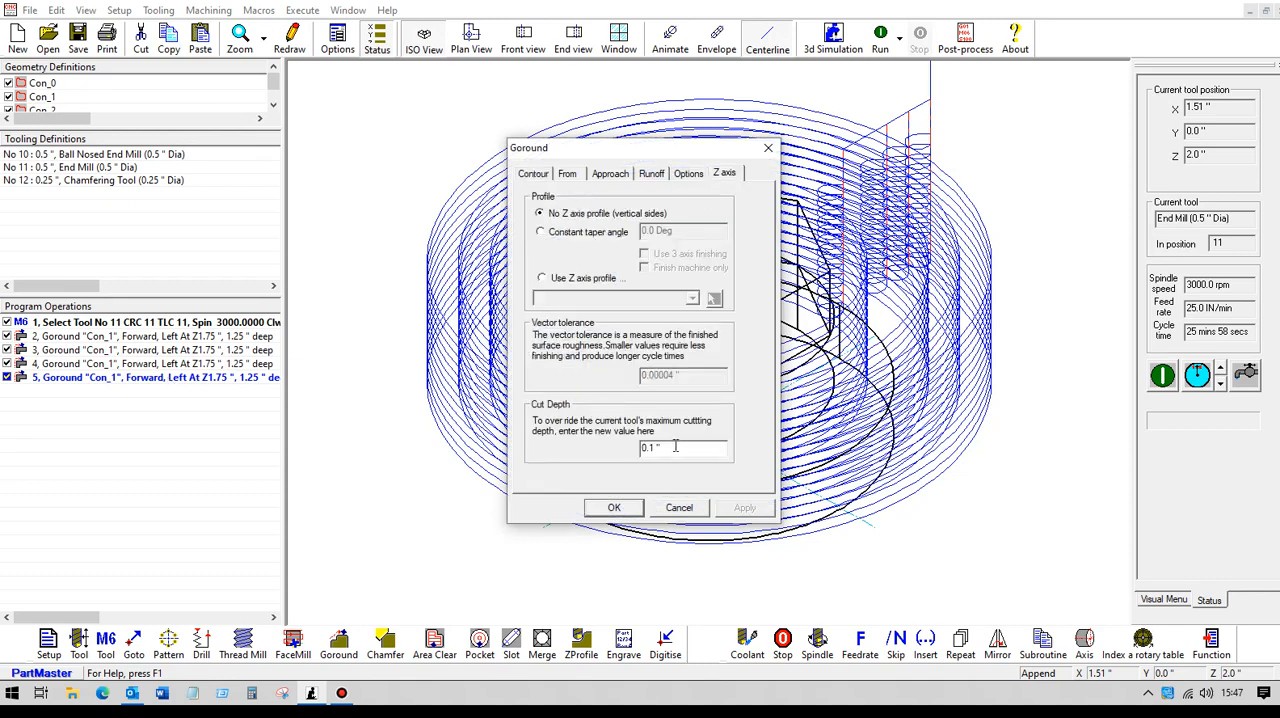
left_click(614, 508)
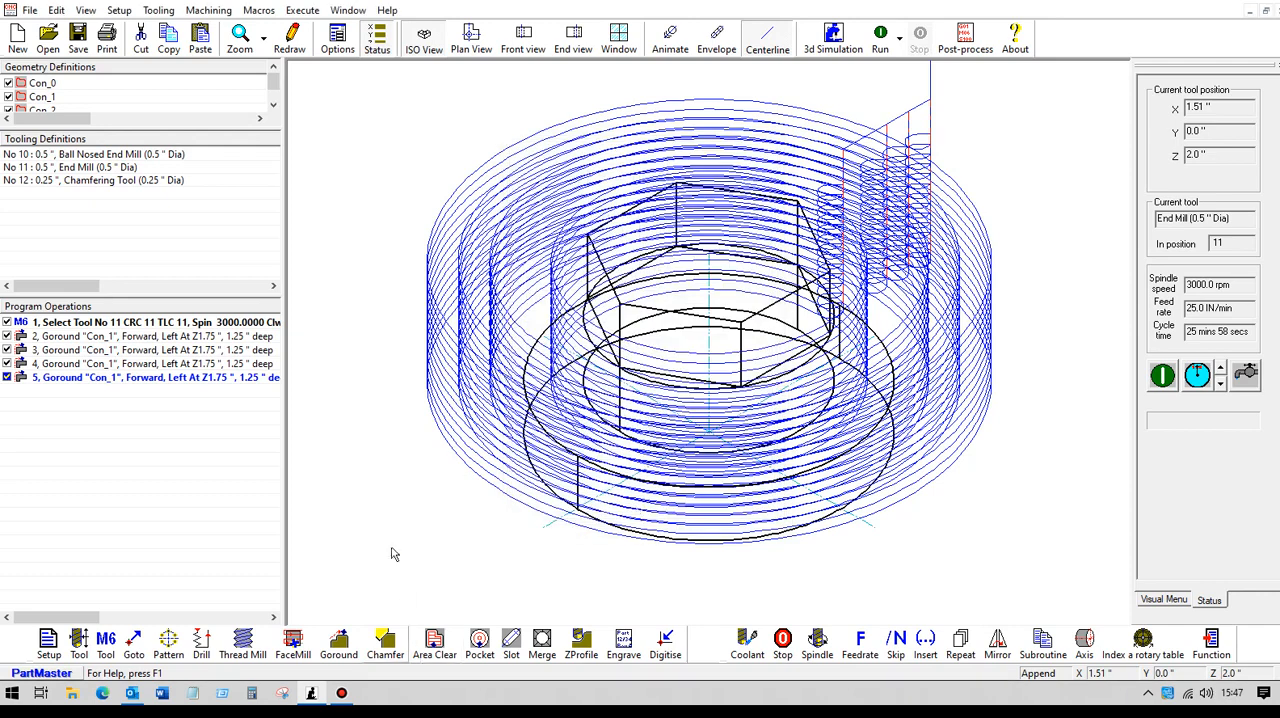
Step: Add a Goround operation on contour Con_1 with work surface 1.125", contour depth 0.625" and cut depth override 0.0"
left_click(338, 645)
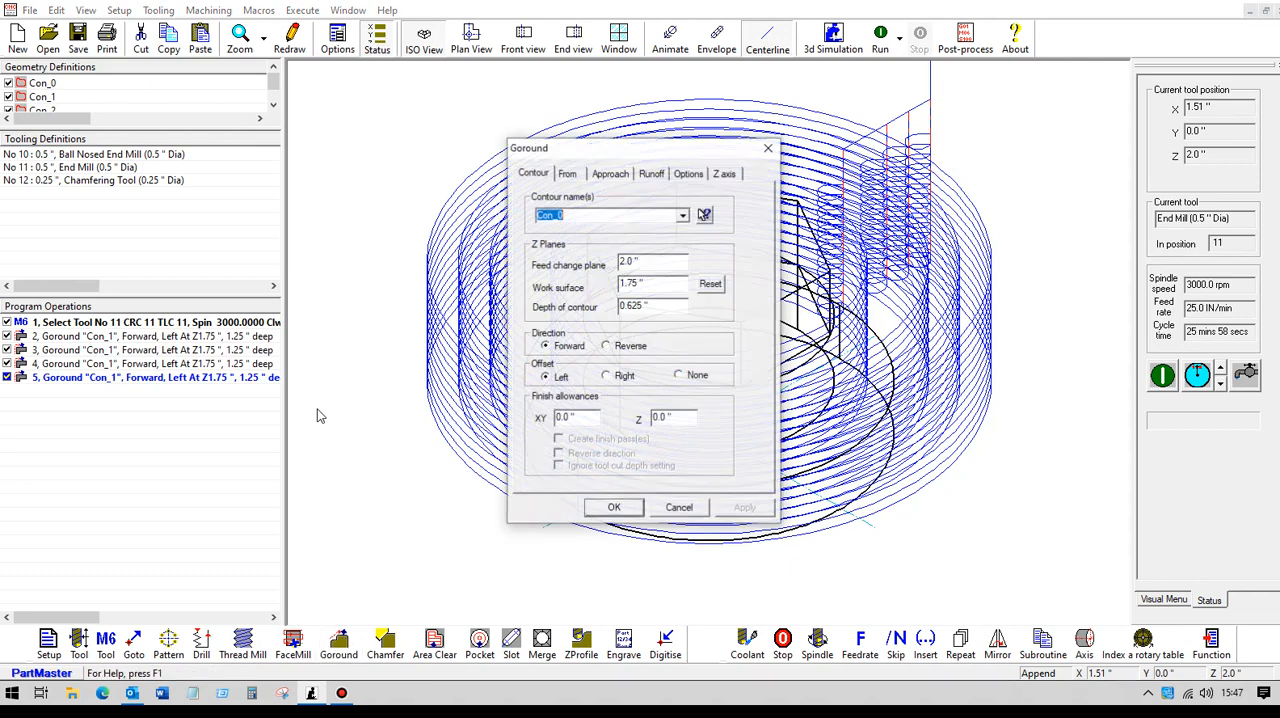
left_click(682, 215)
left_click(566, 243)
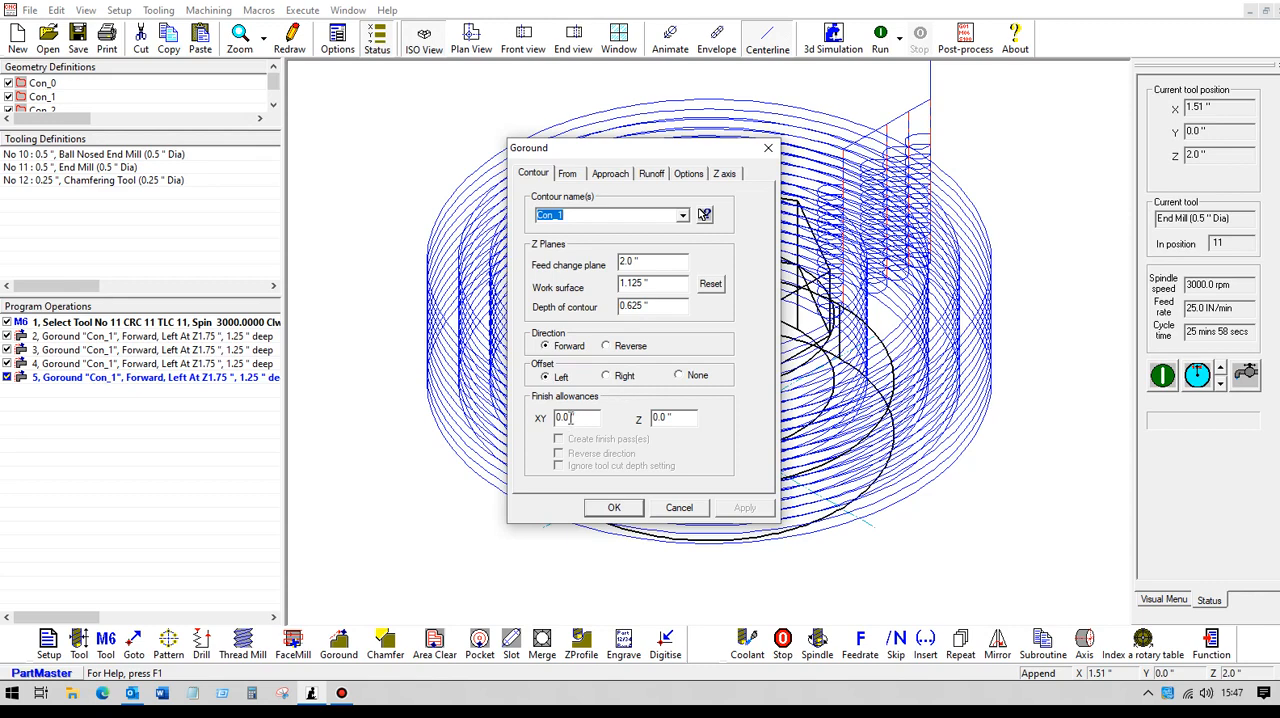
left_click(726, 174)
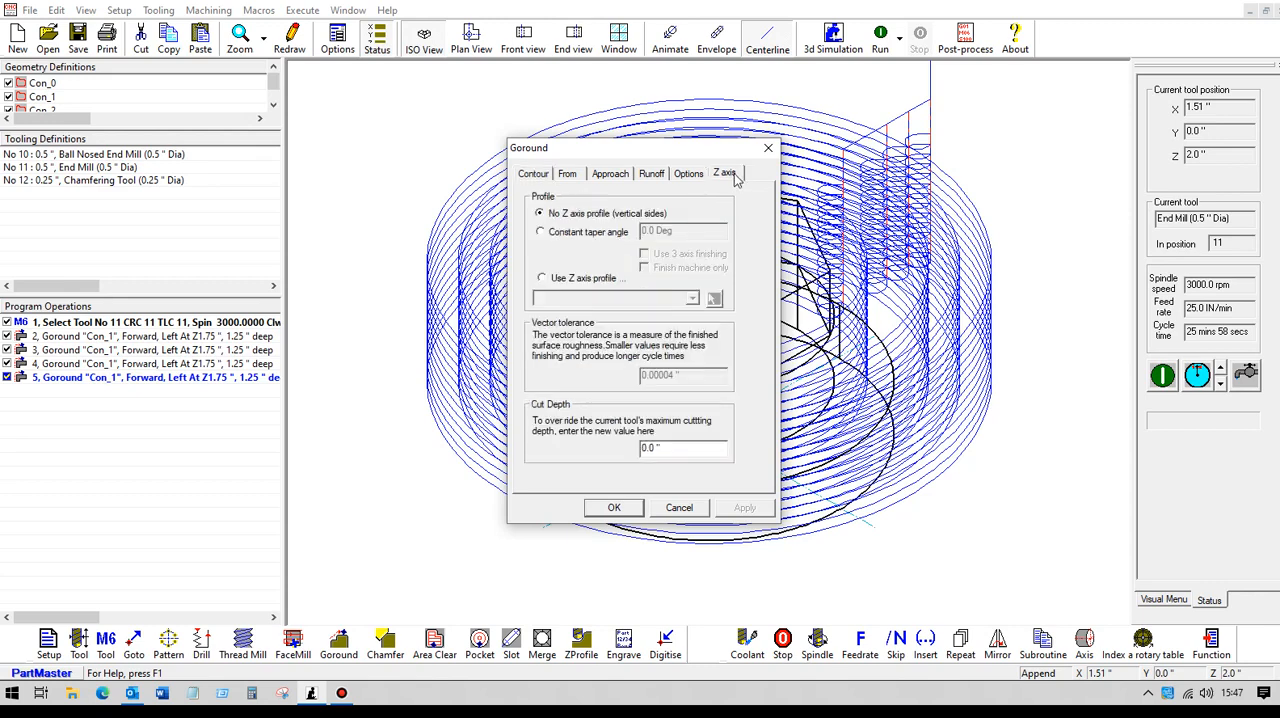
left_click(615, 508)
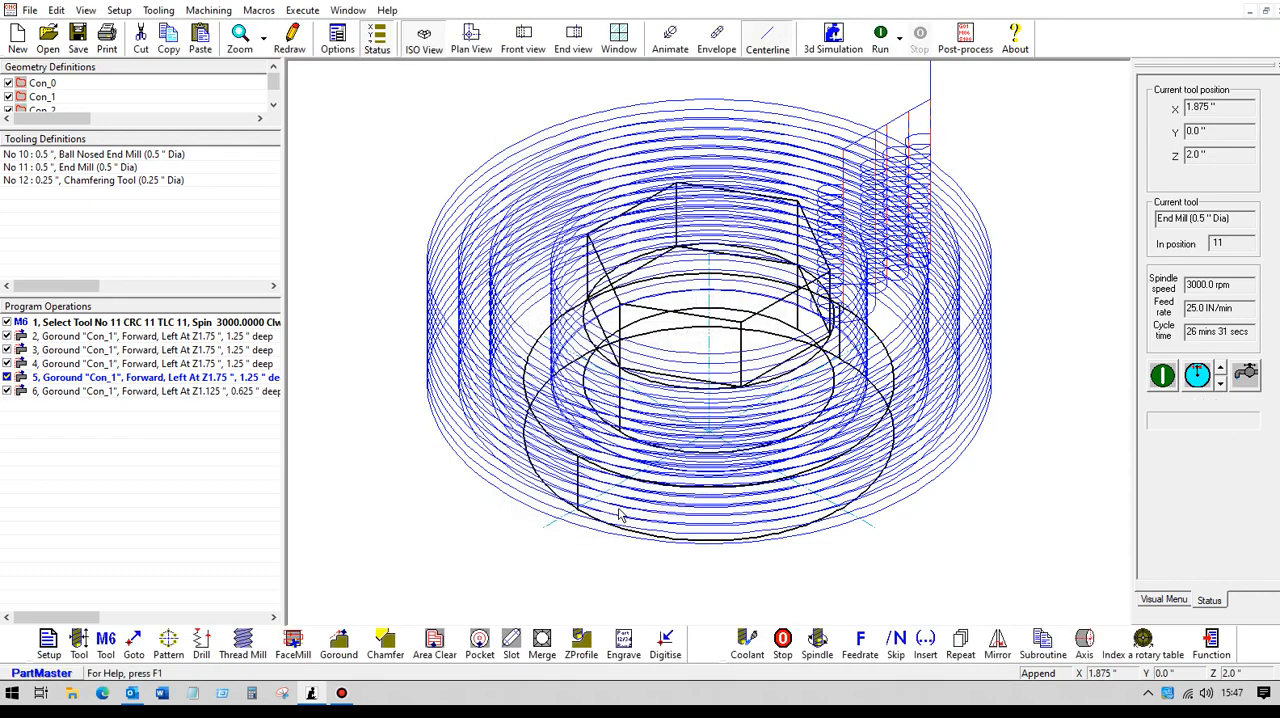
Step: Run the program in plan view to inspect the toolpaths of all five Goround operations
left_click(481, 42)
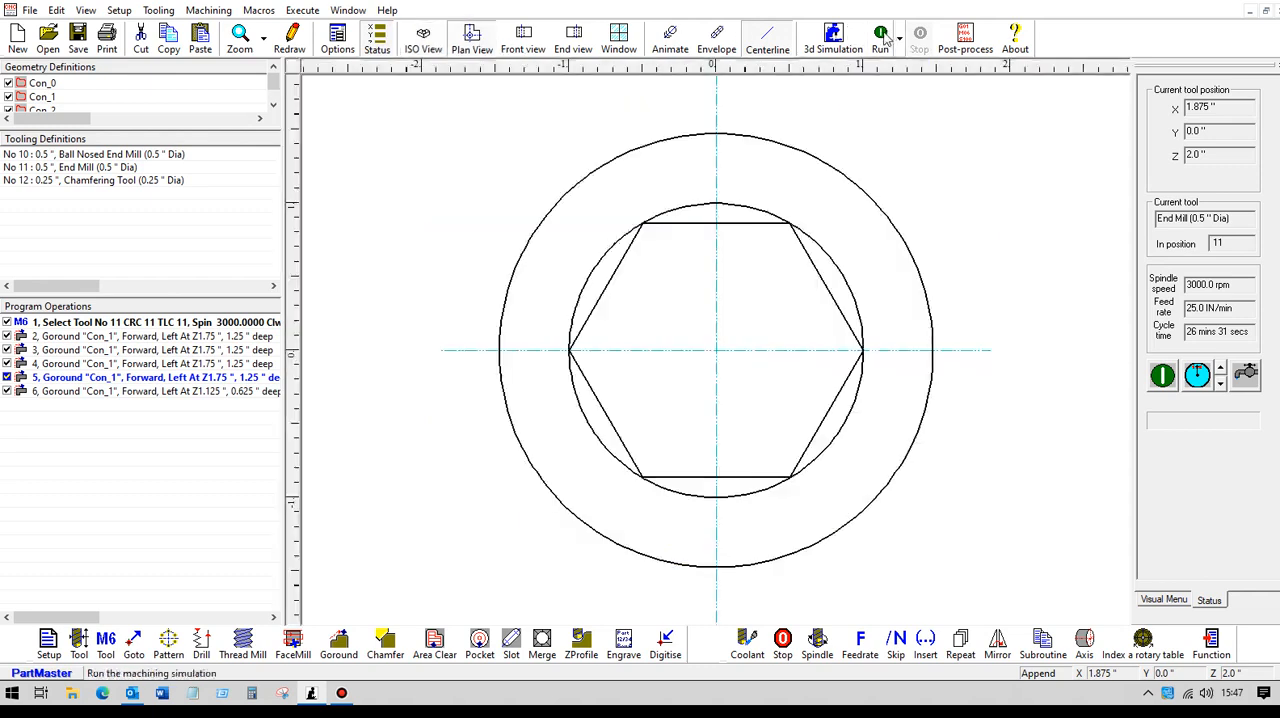
left_click(881, 36)
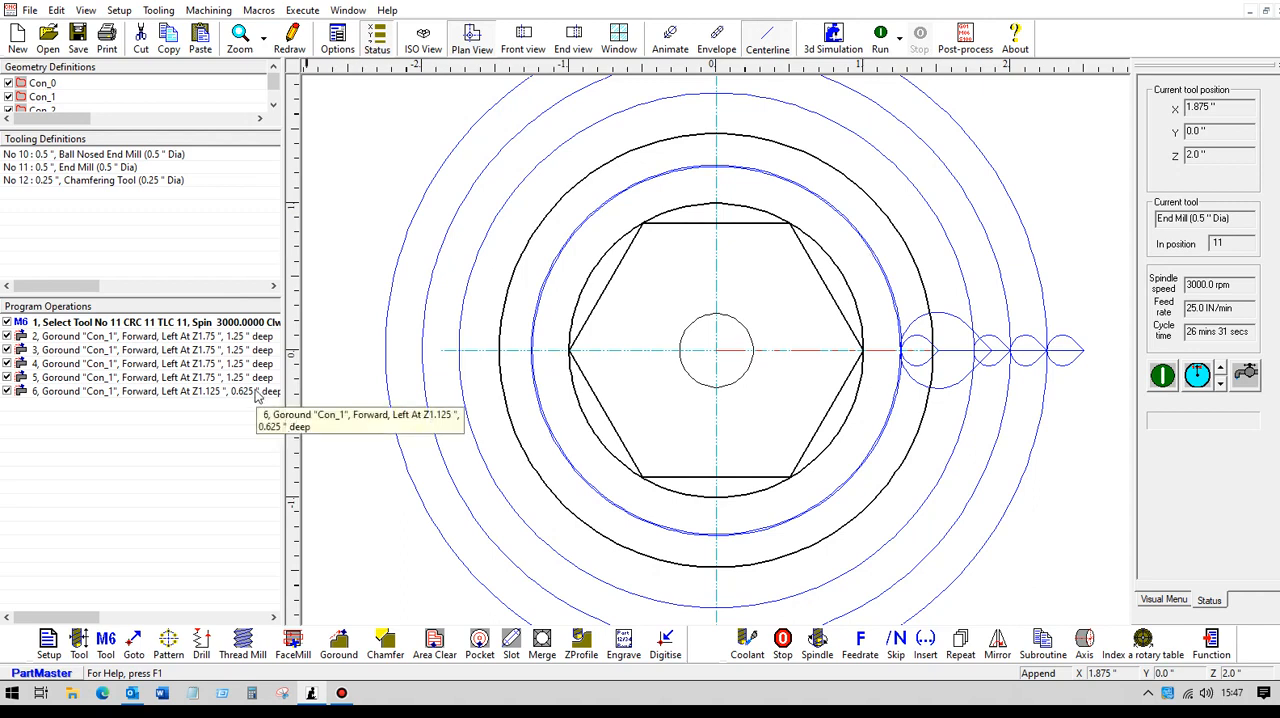
Step: Set the work surface of Goround operation 6 to 1.75" and its contour depth to 1.25", and rerun the program
left_click(200, 391)
double_click(200, 392)
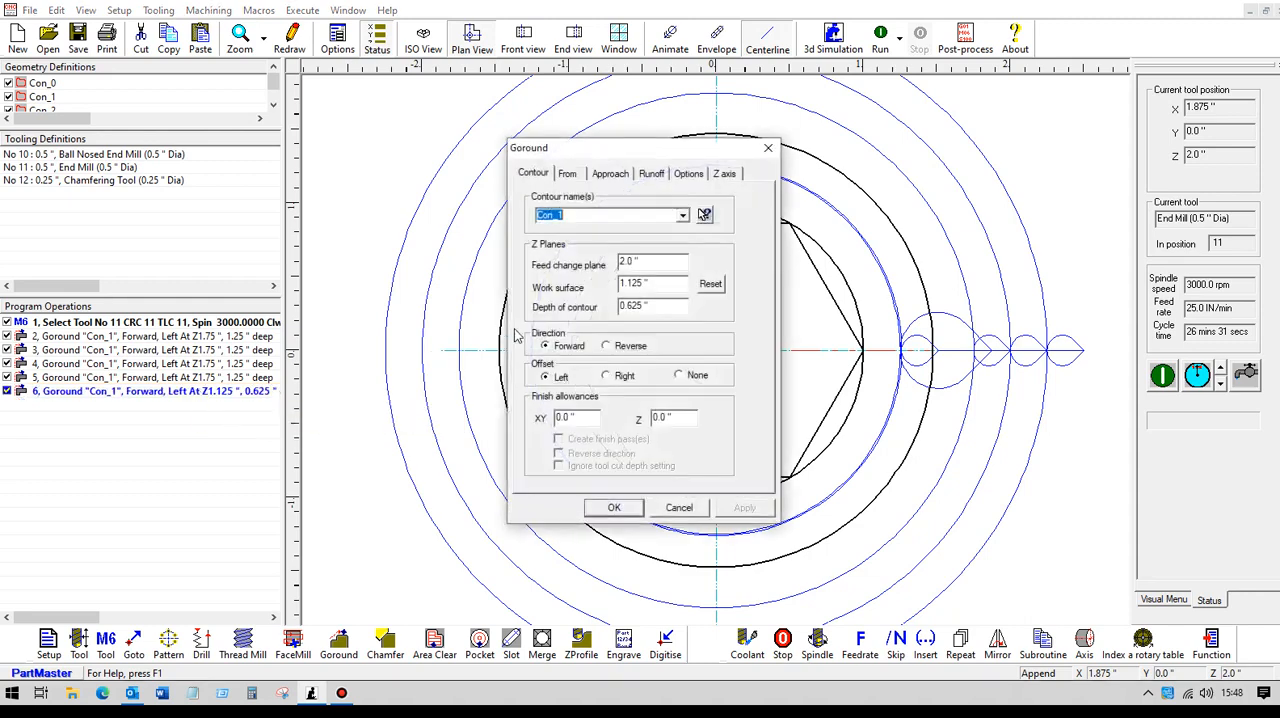
left_click_drag(664, 285, 577, 287)
type("1.75")
left_click_drag(657, 305, 578, 308)
type("1.25")
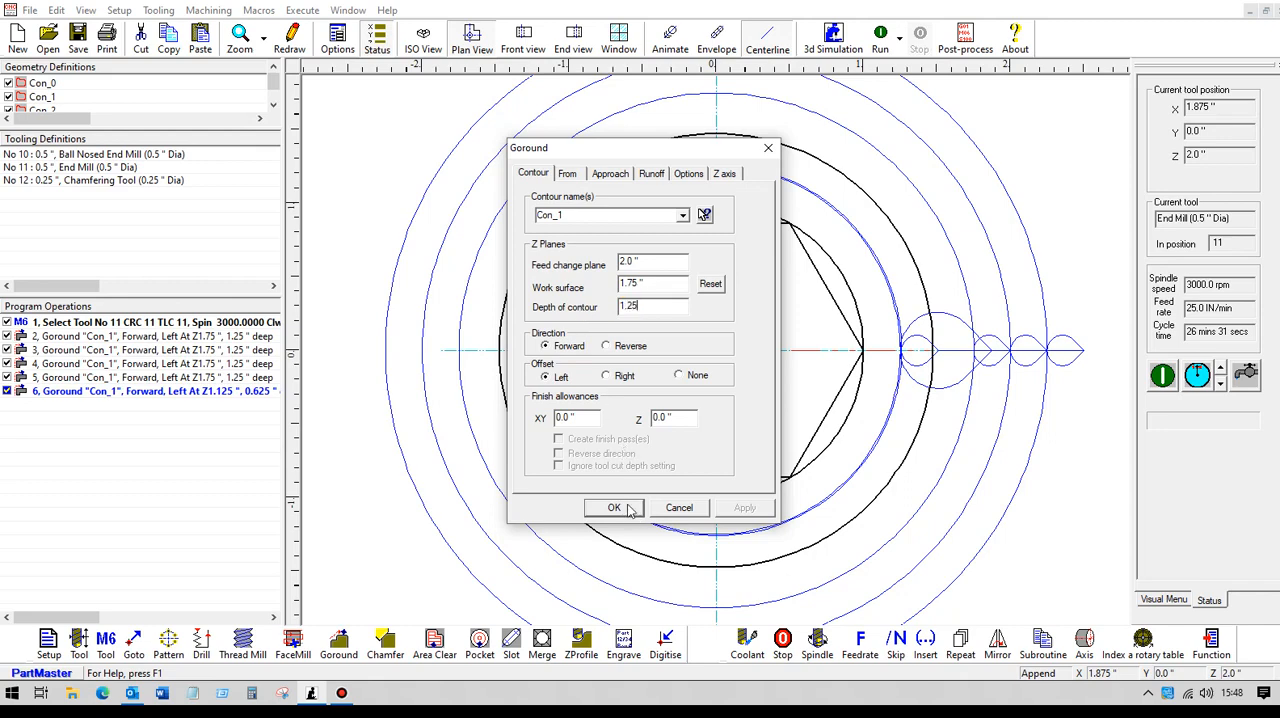
left_click(636, 512)
left_click(882, 38)
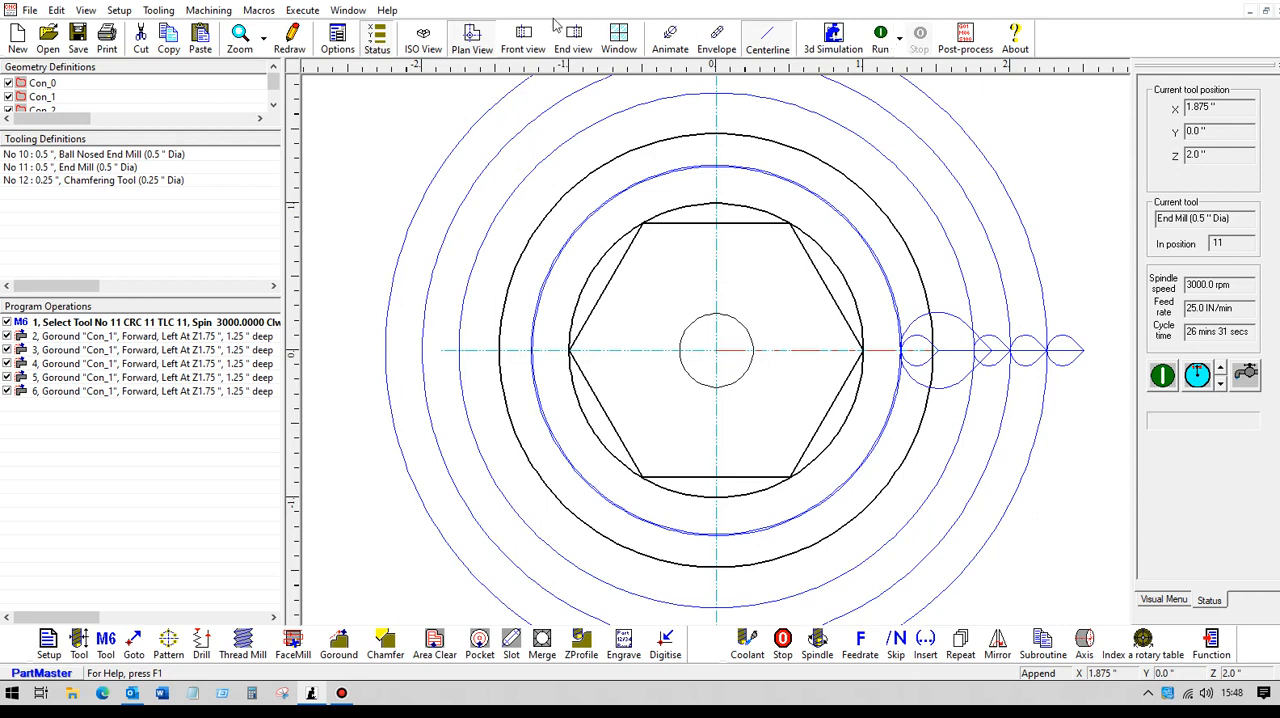
Step: Show the part in ISO view and check the contour settings and finish allowances of Goround operation 2
left_click(424, 45)
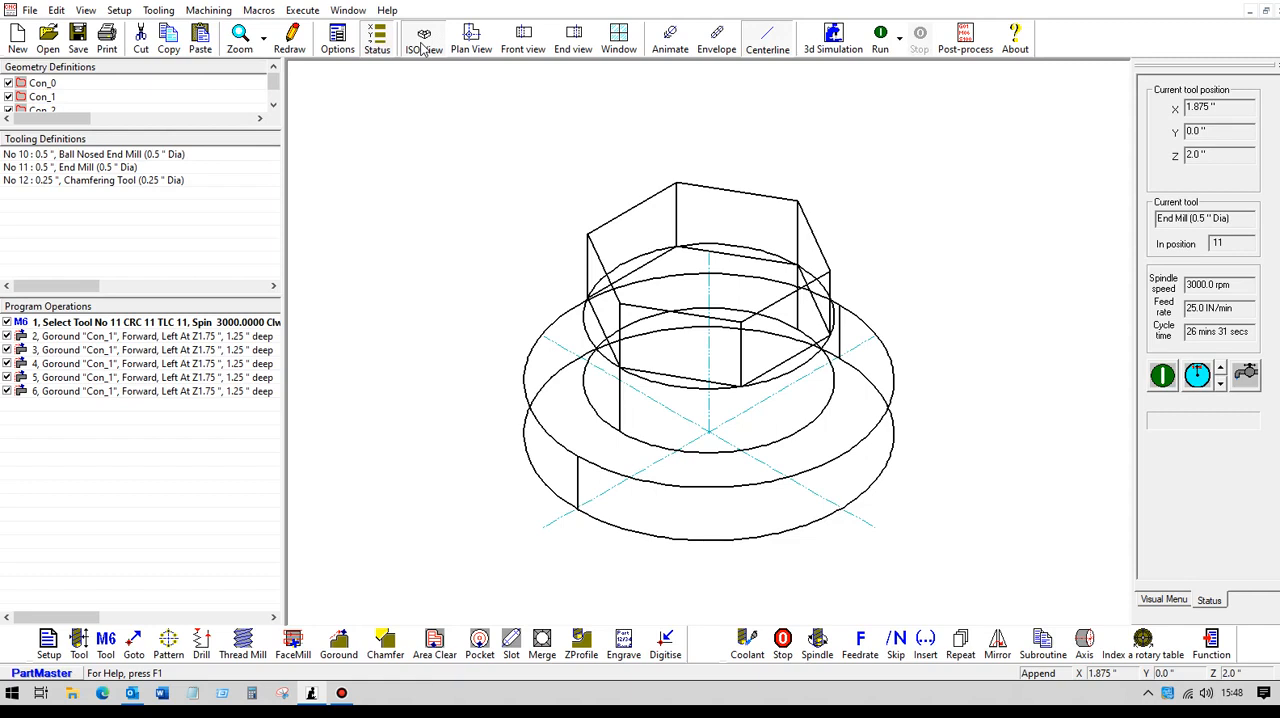
left_click(188, 340)
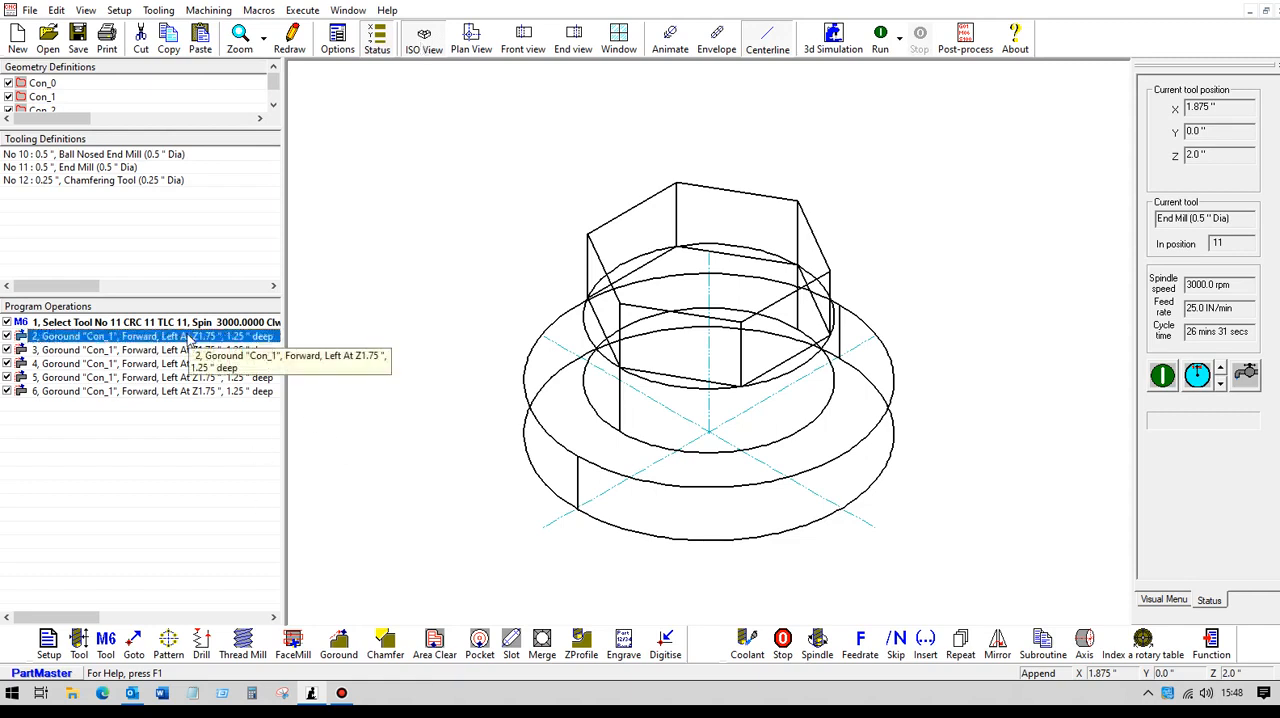
double_click(188, 340)
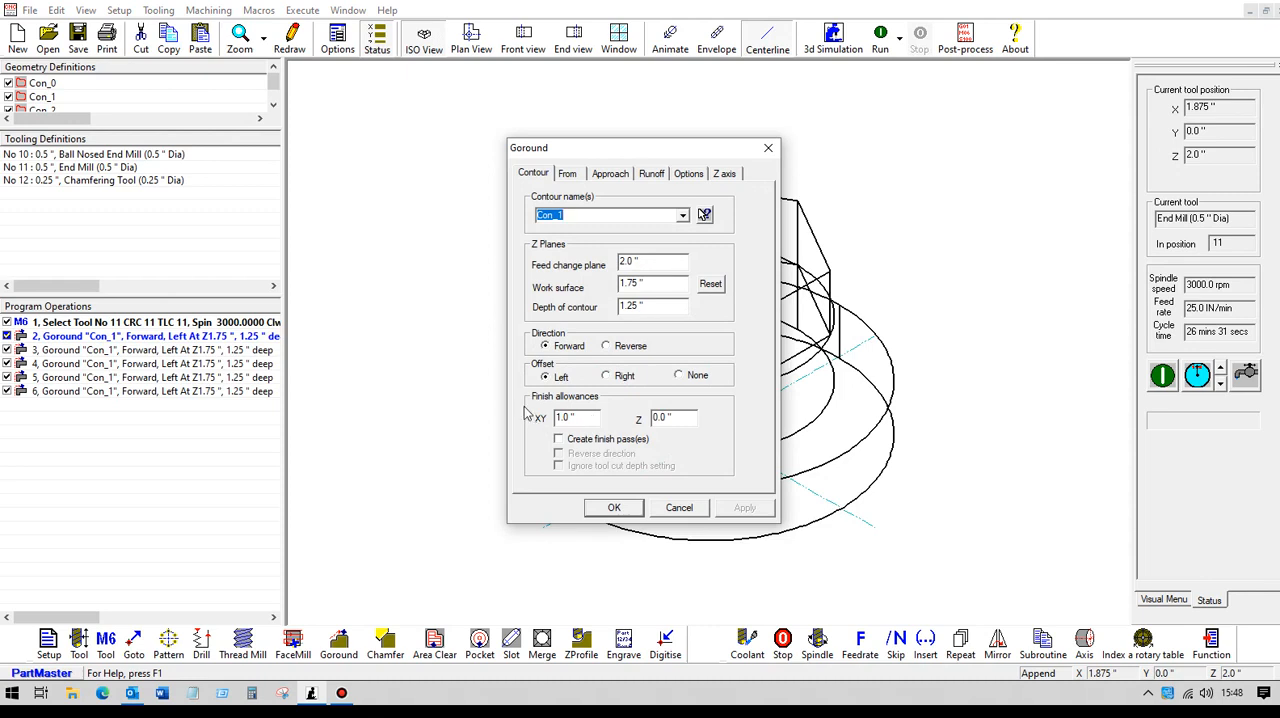
left_click(635, 511)
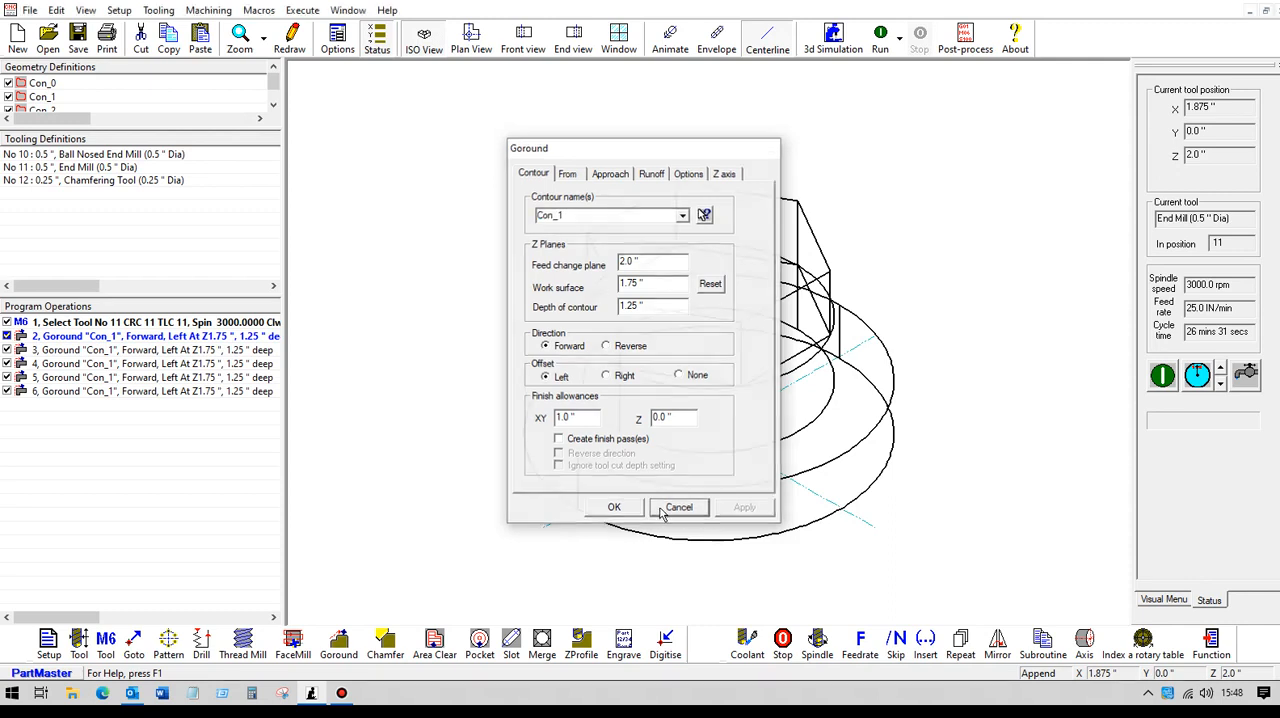